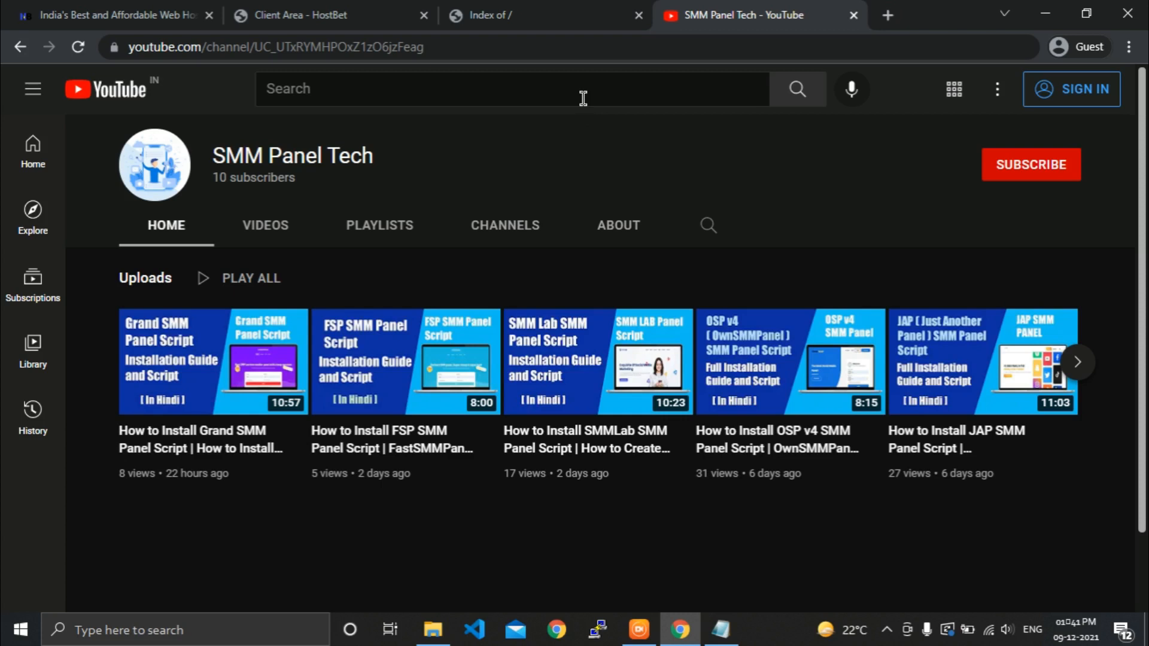
Switch from the YouTube channel to the smmedge.com tab showing the empty 'Index of /' listing.
left_click(473, 14)
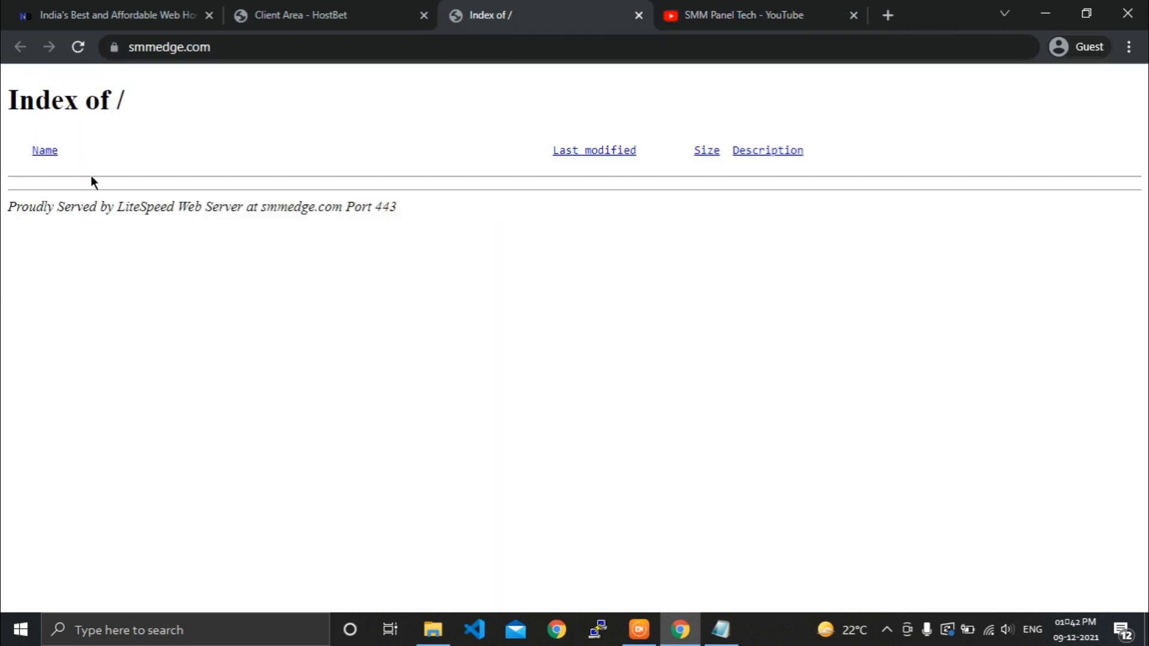
From the HostBet Client Area's Smmedge.com product page, log in to cPanel in a new tab.
left_click(73, 53)
left_click(265, 17)
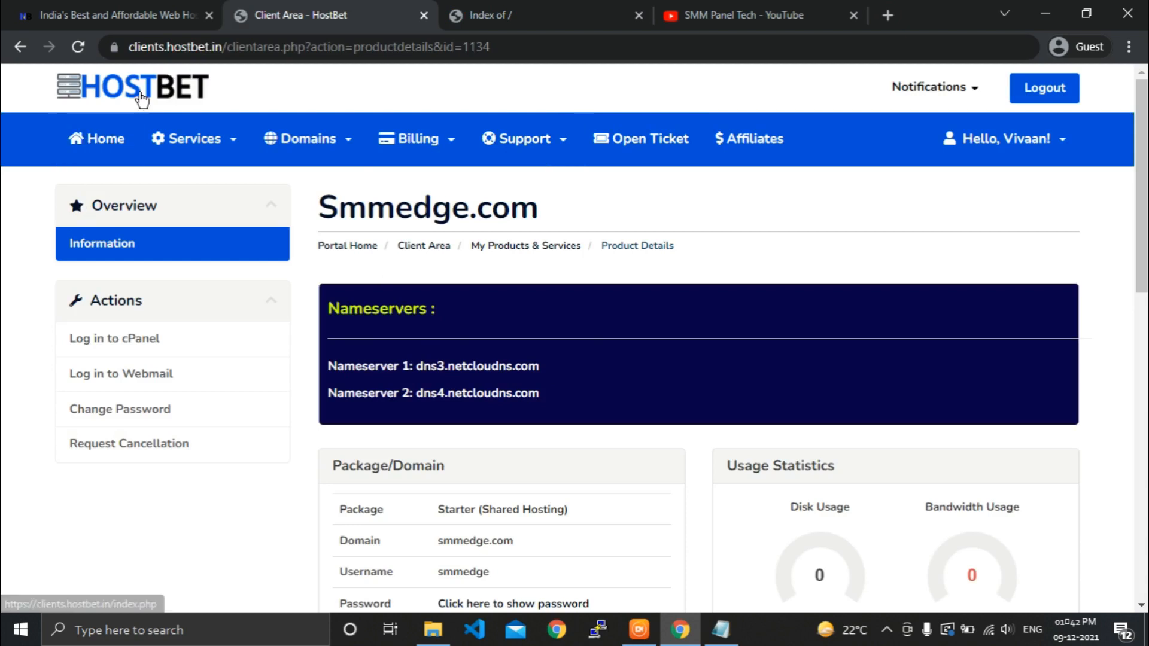
left_click(117, 15)
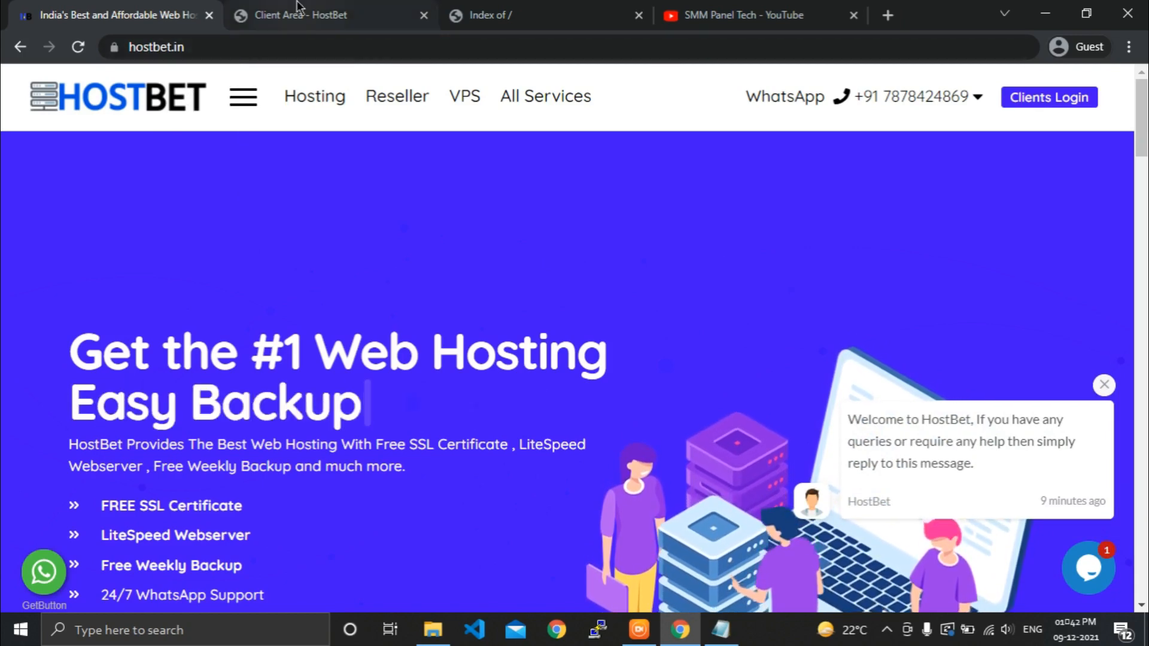
left_click(316, 8)
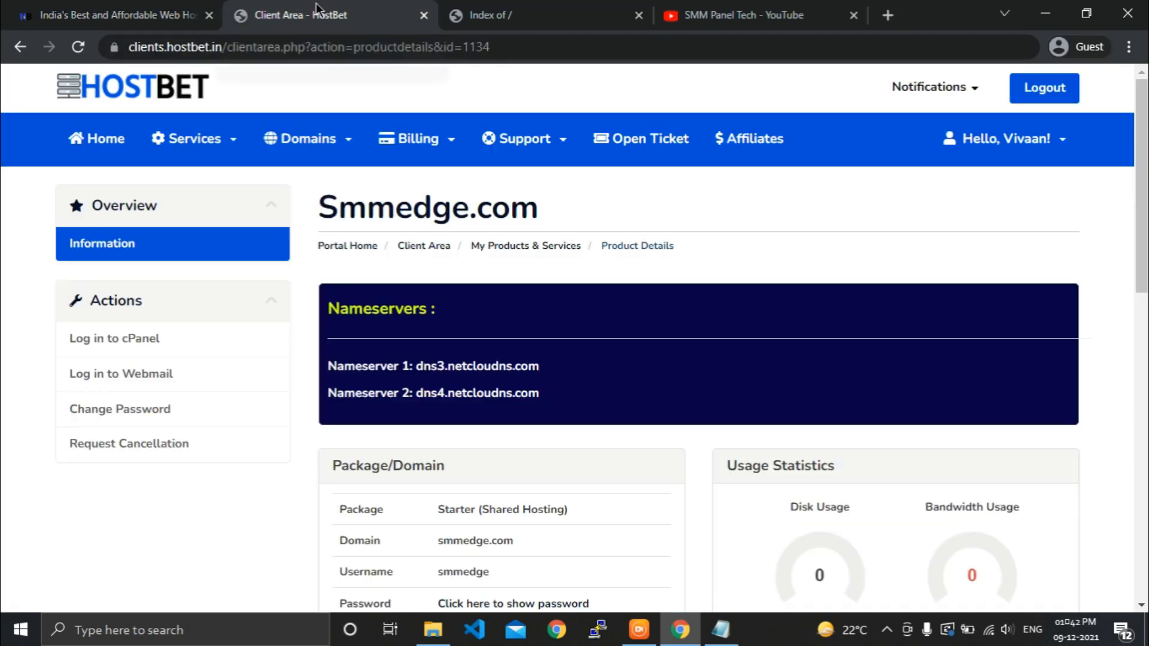
left_click(76, 47)
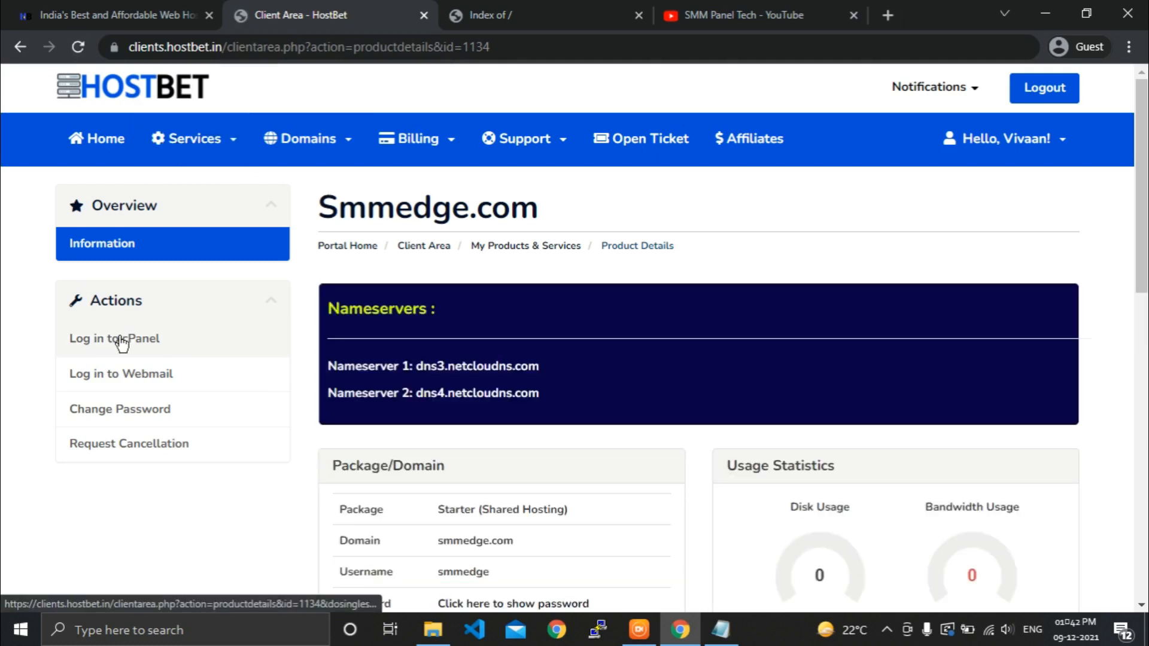
left_click(219, 351)
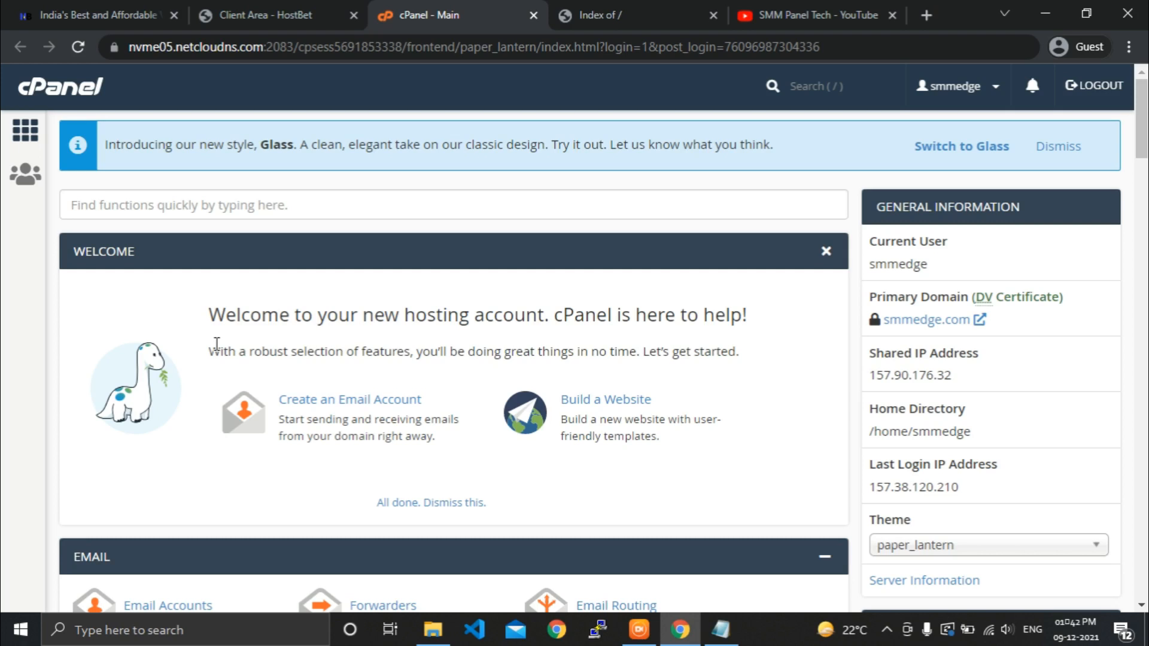
Search cPanel for 'File M' and launch File Manager on /home/smmedge.
left_click(196, 215)
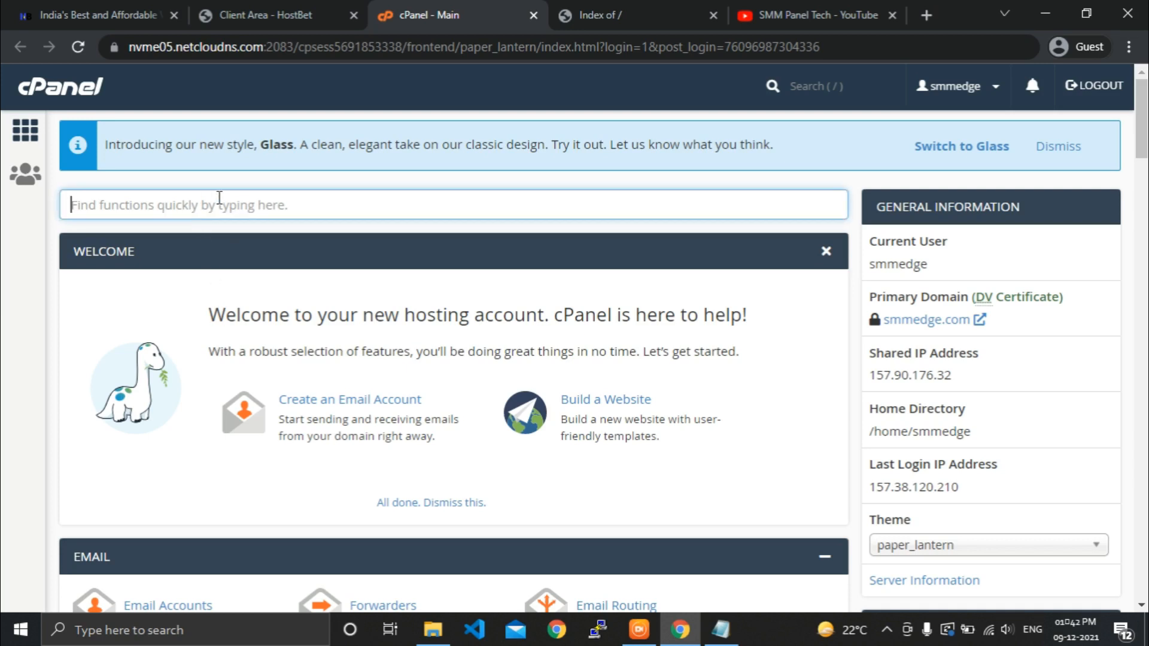
type("Fi")
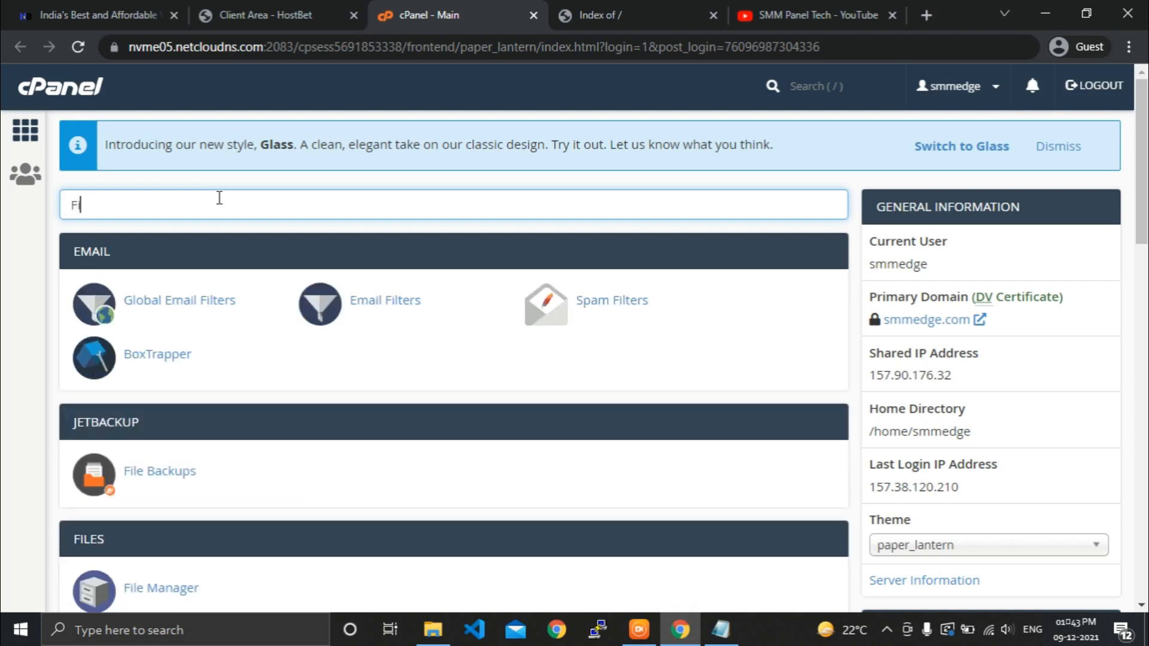
type("le M")
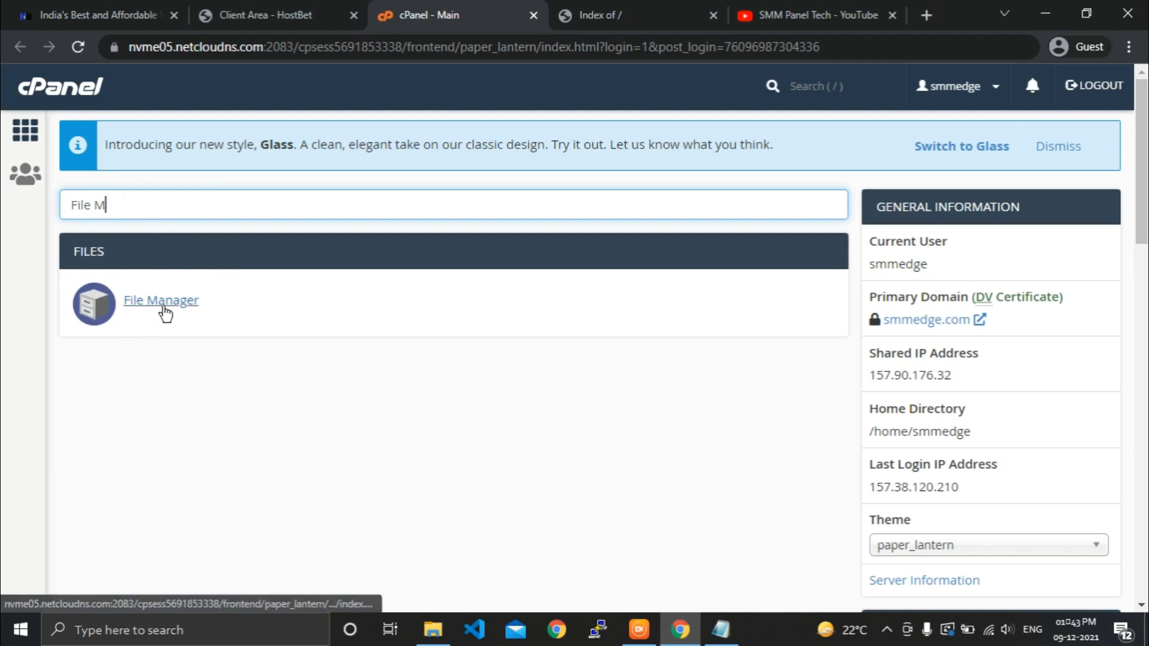
left_click(165, 313)
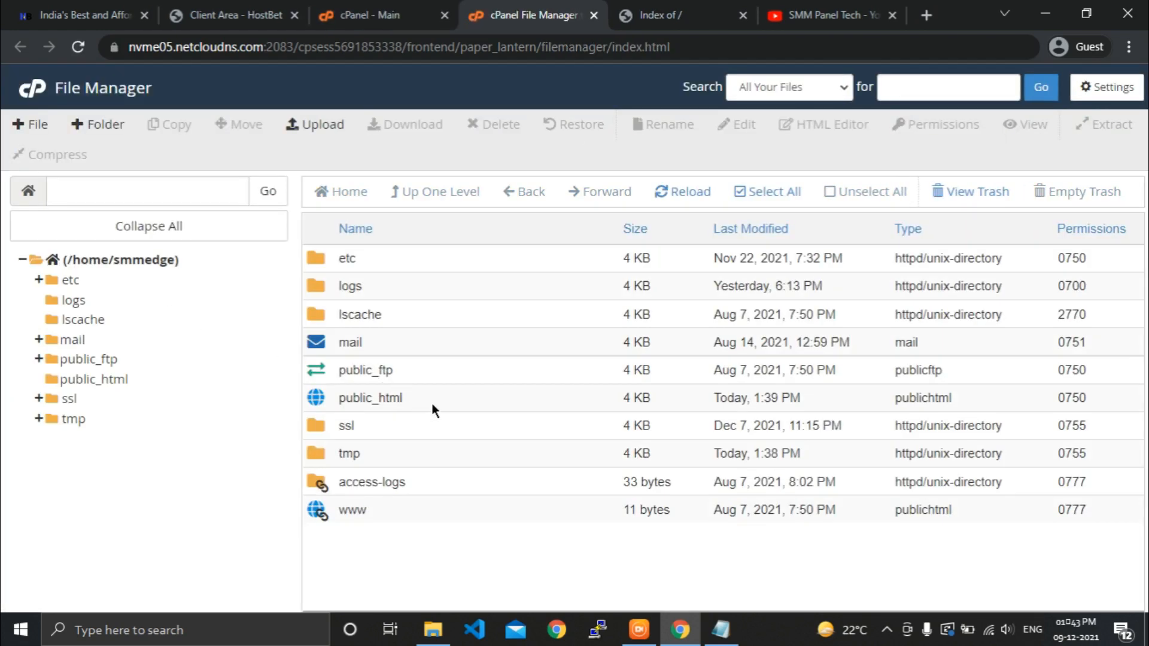
Open the empty public_html folder and go to its Upload page.
left_click(432, 403)
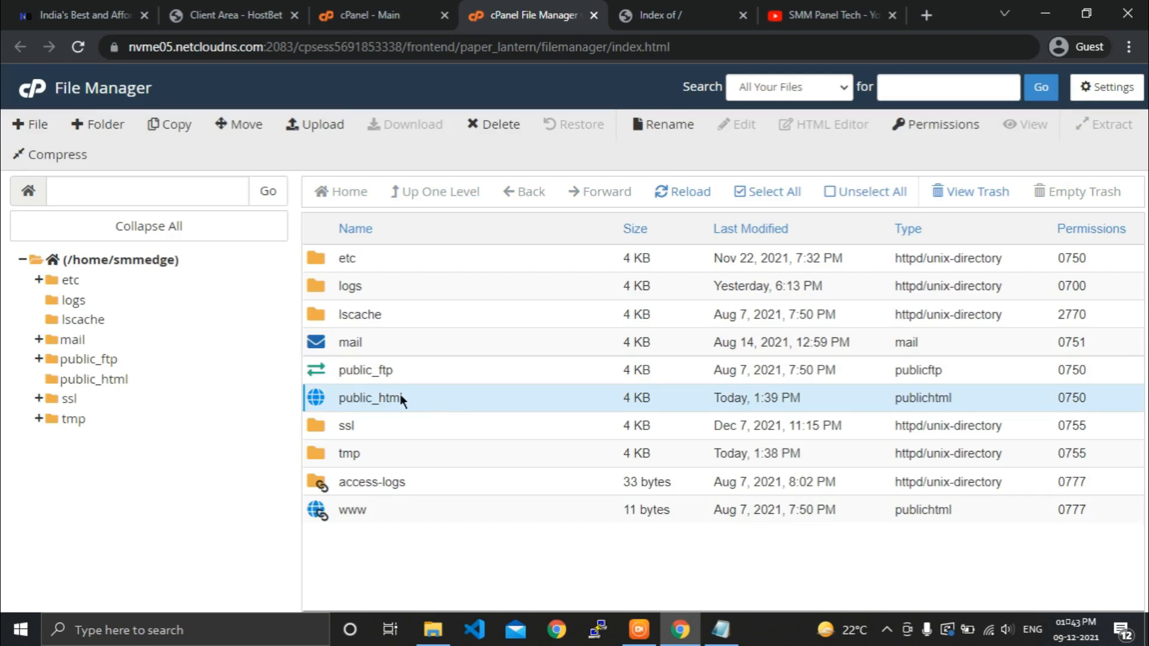
double_click(408, 400)
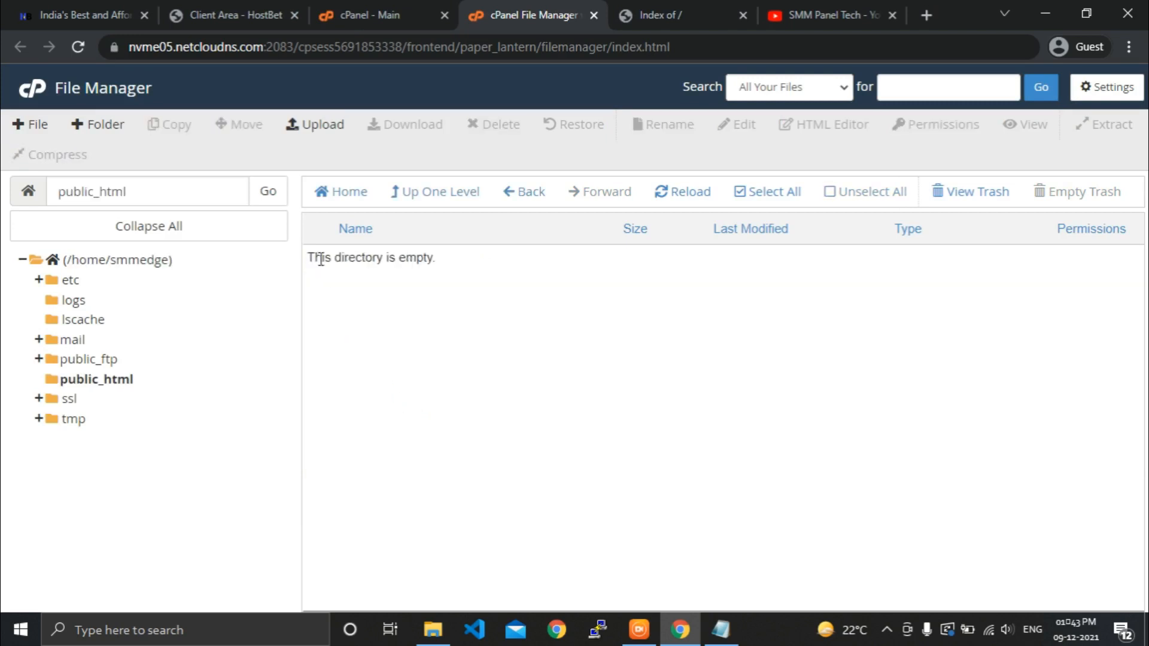
left_click(315, 122)
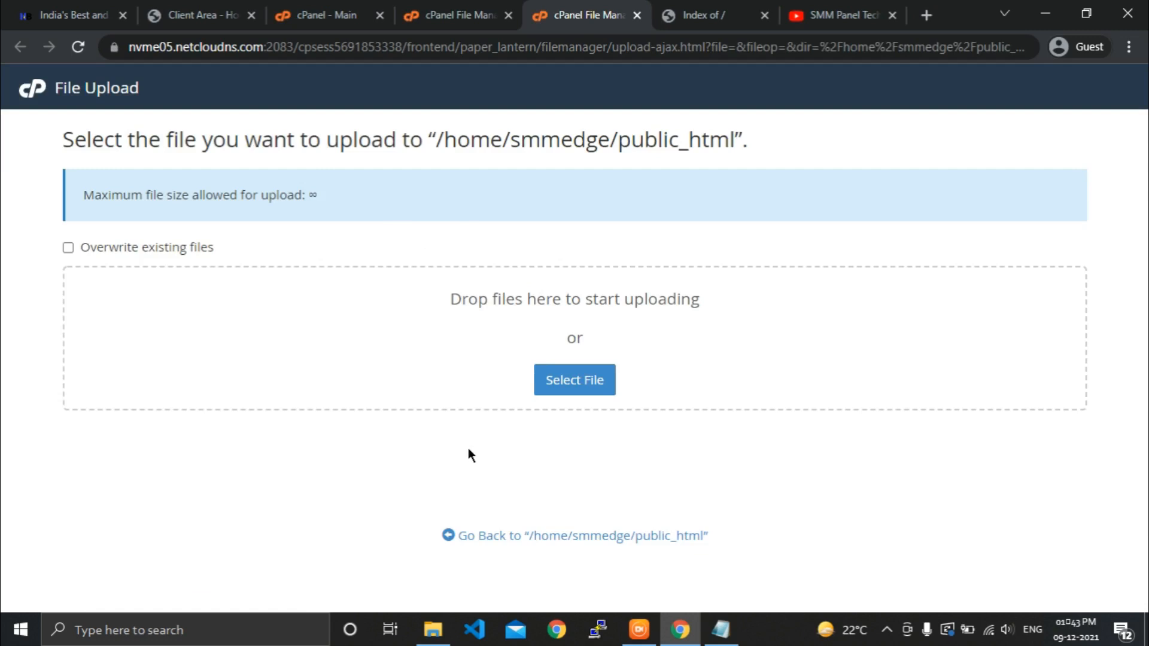
Drag OSPxPro-Script.zip (37.6 MB) from the local smm_panel folder into public_html, then return to the listing.
left_click(430, 637)
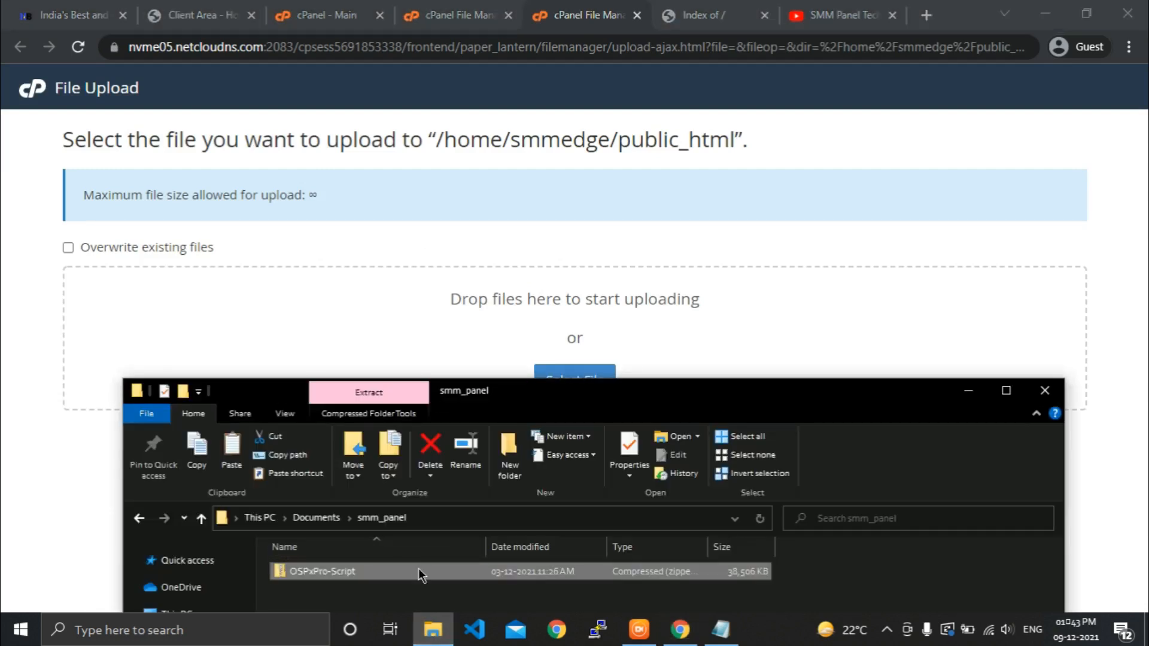
left_click_drag(419, 569, 525, 328)
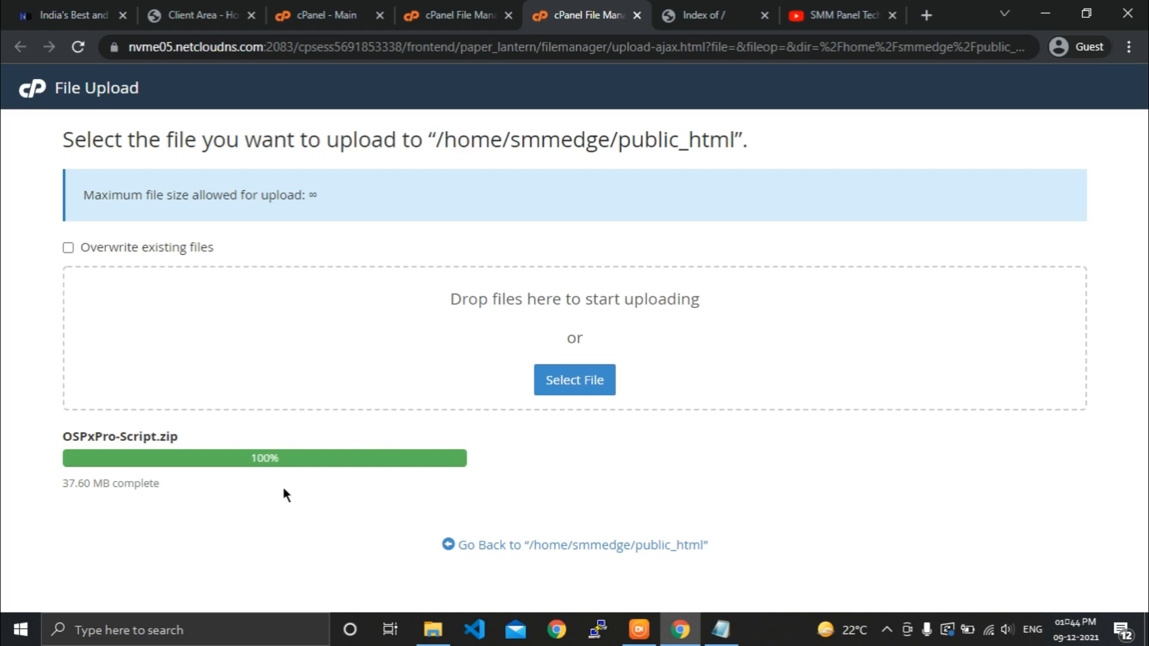
left_click(479, 545)
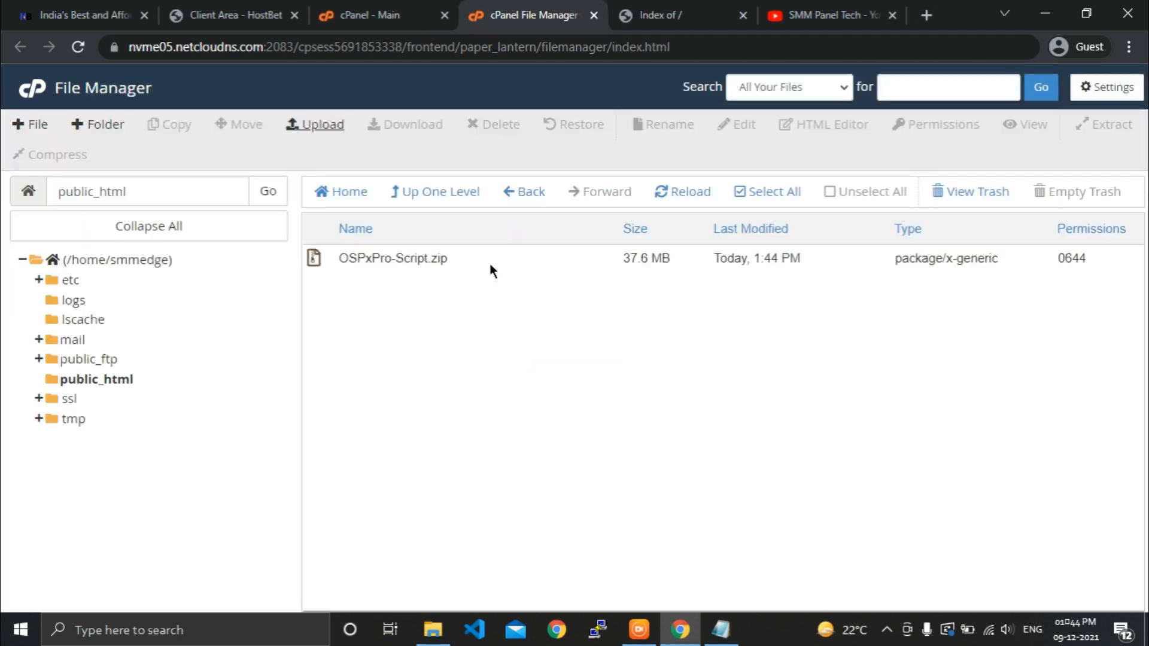
Extract OSPxPro-Script.zip into /public_html, adding OSPxPro-Database.sql and OSPXPro-Files.zip.
left_click(484, 258)
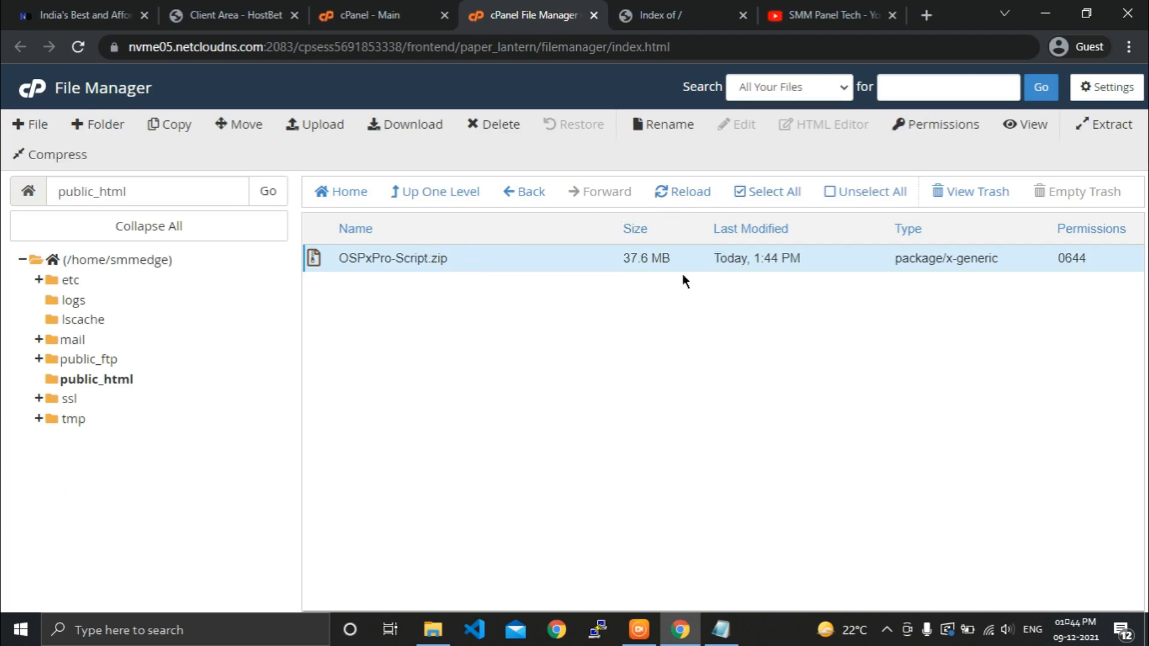
left_click(533, 271)
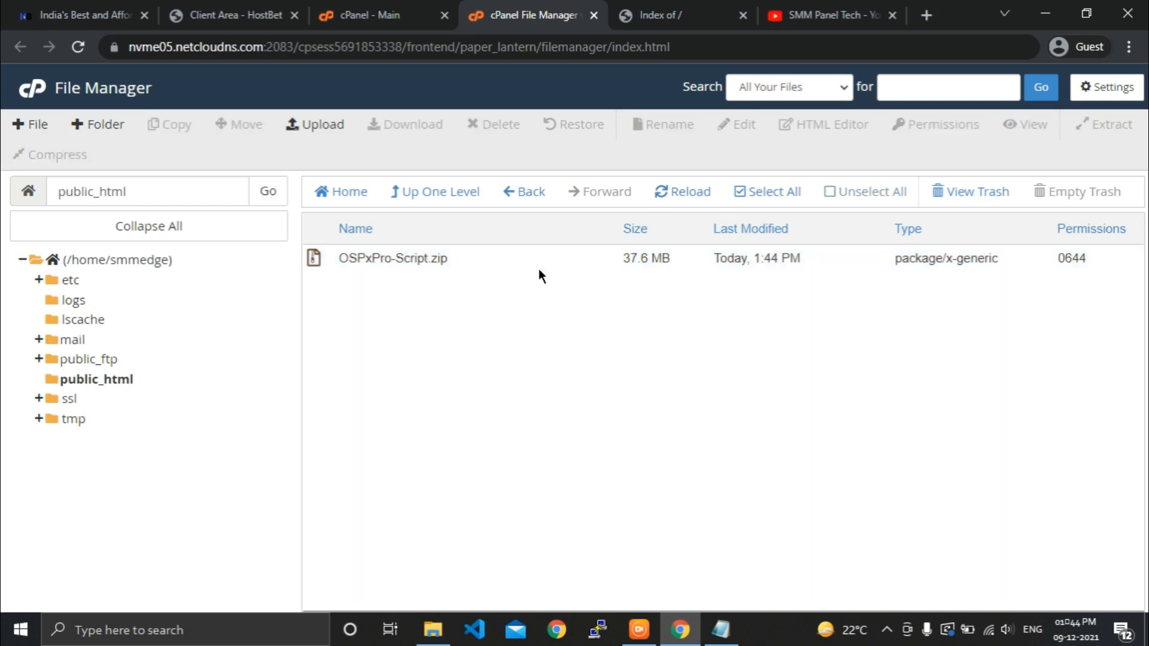
left_click(538, 255)
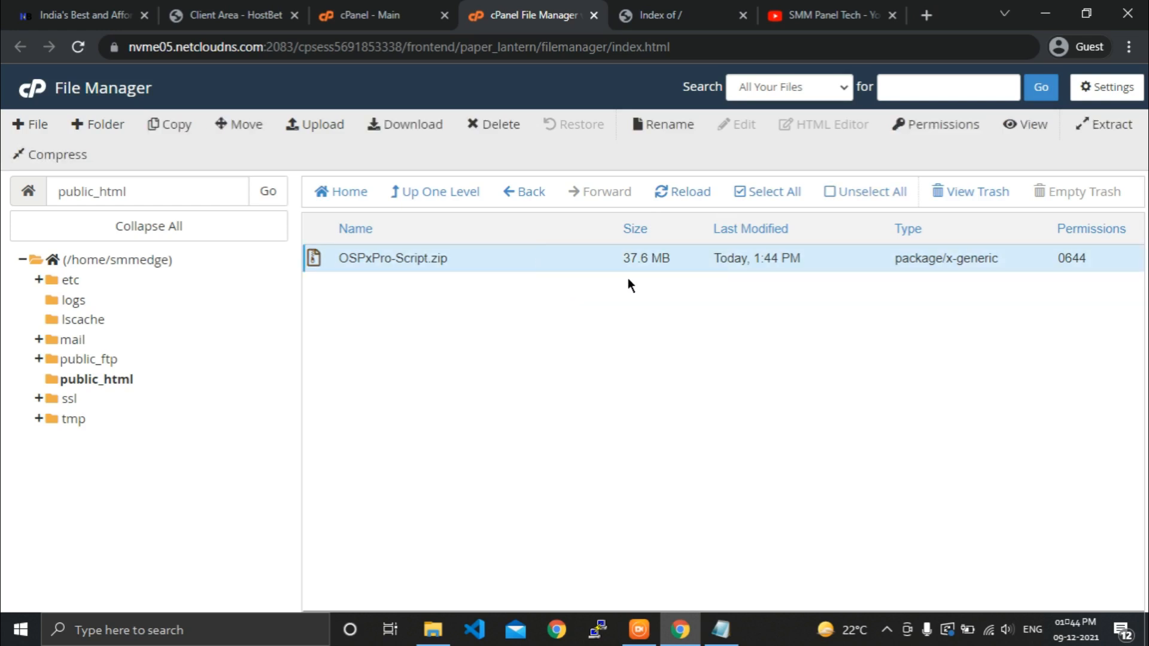
left_click(1125, 125)
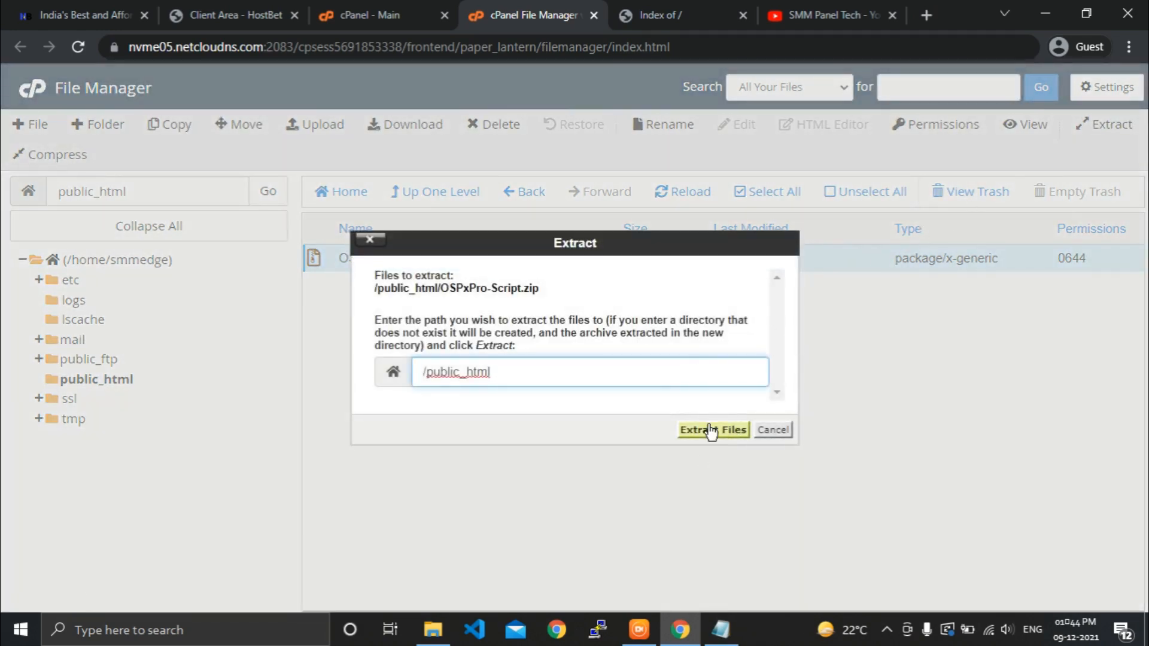
left_click(711, 431)
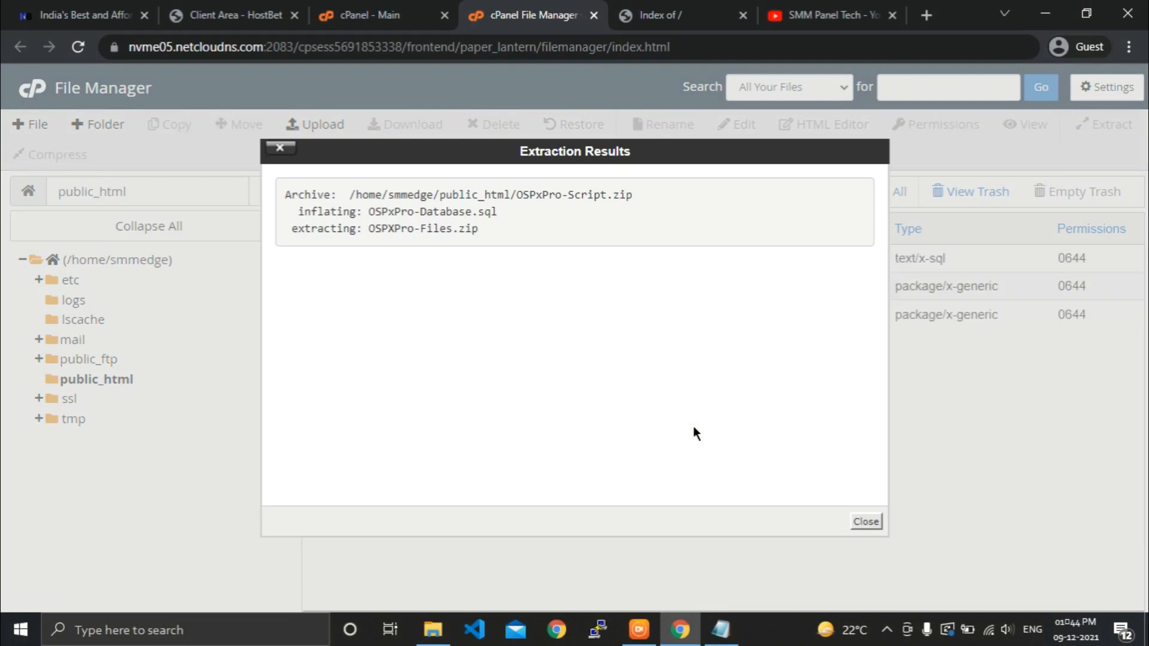
left_click(866, 521)
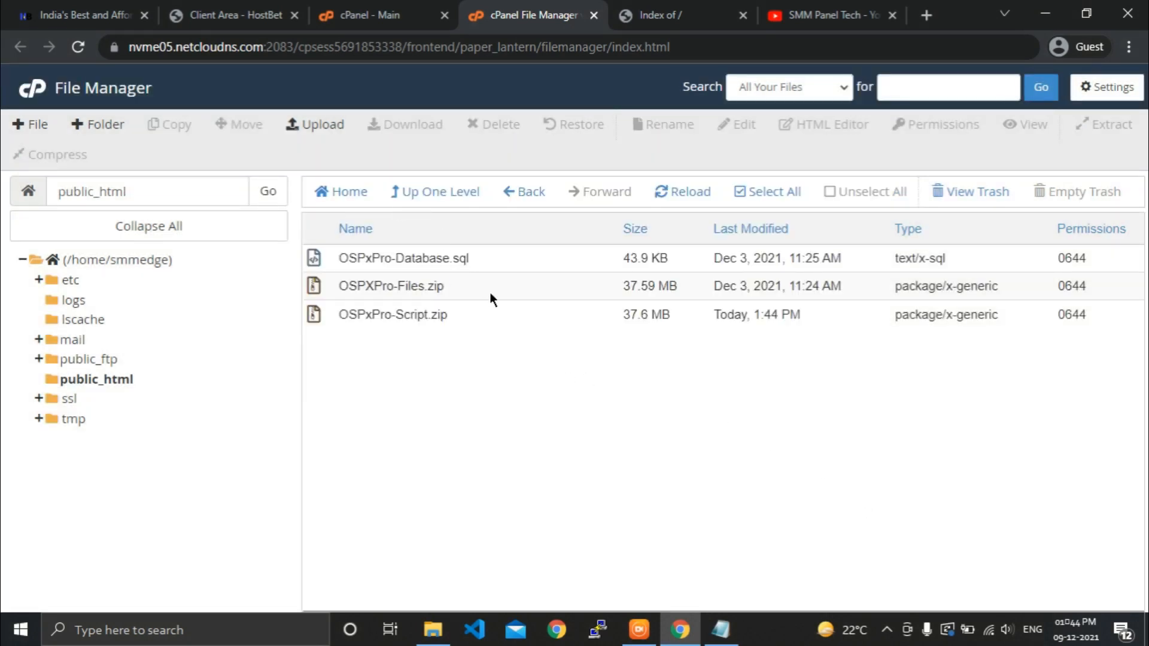
Download OSPxPro-Database.sql to the computer, then permanently delete it from public_html.
left_click(498, 311)
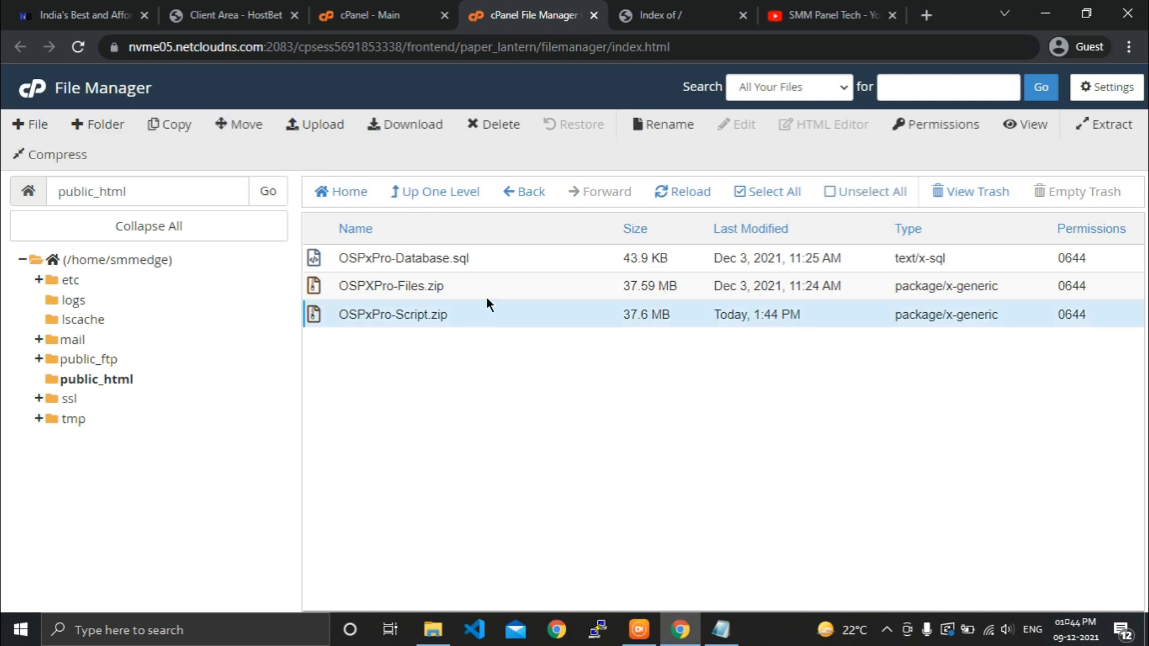
left_click(522, 259)
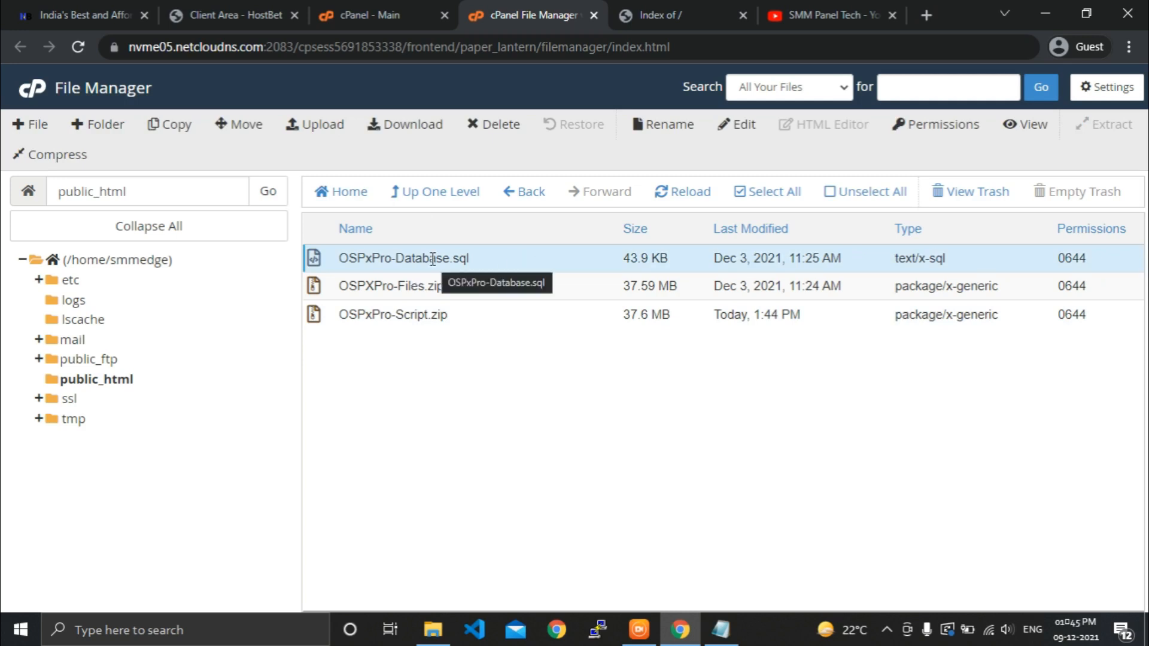
left_click(392, 117)
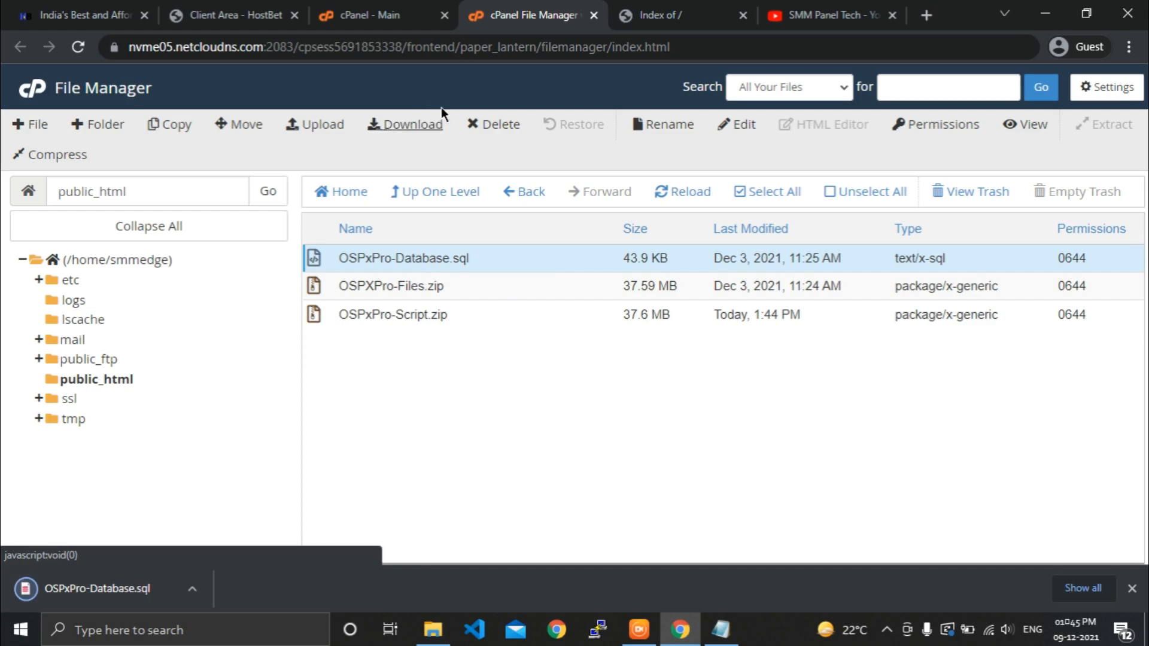
left_click(472, 125)
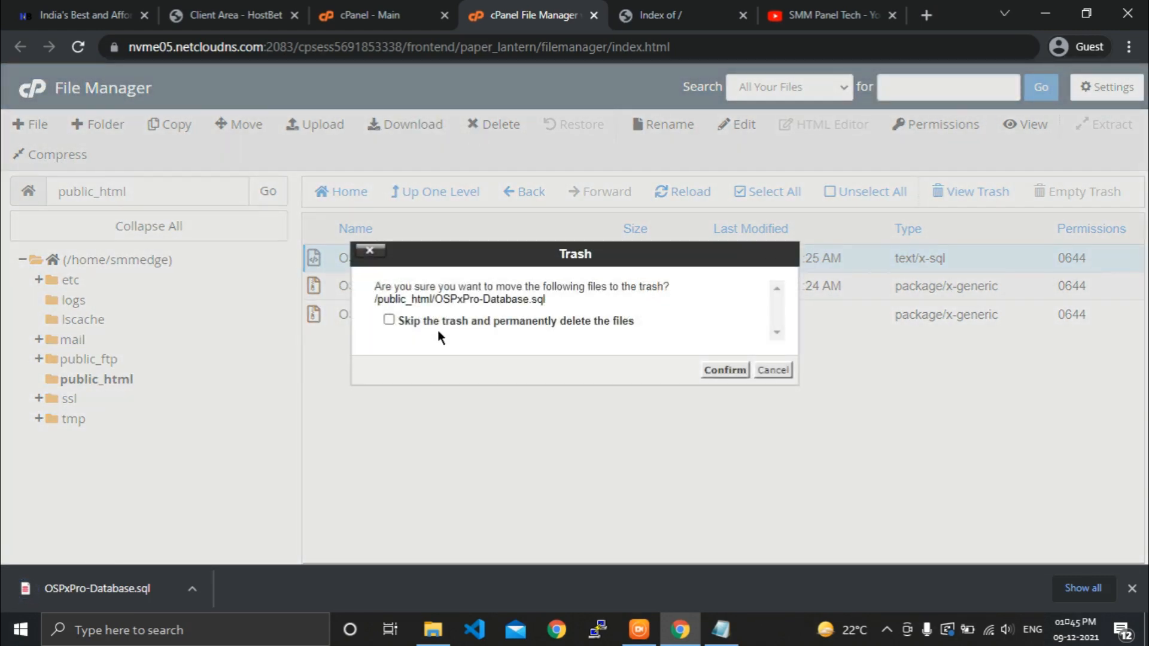
left_click(437, 323)
left_click(734, 375)
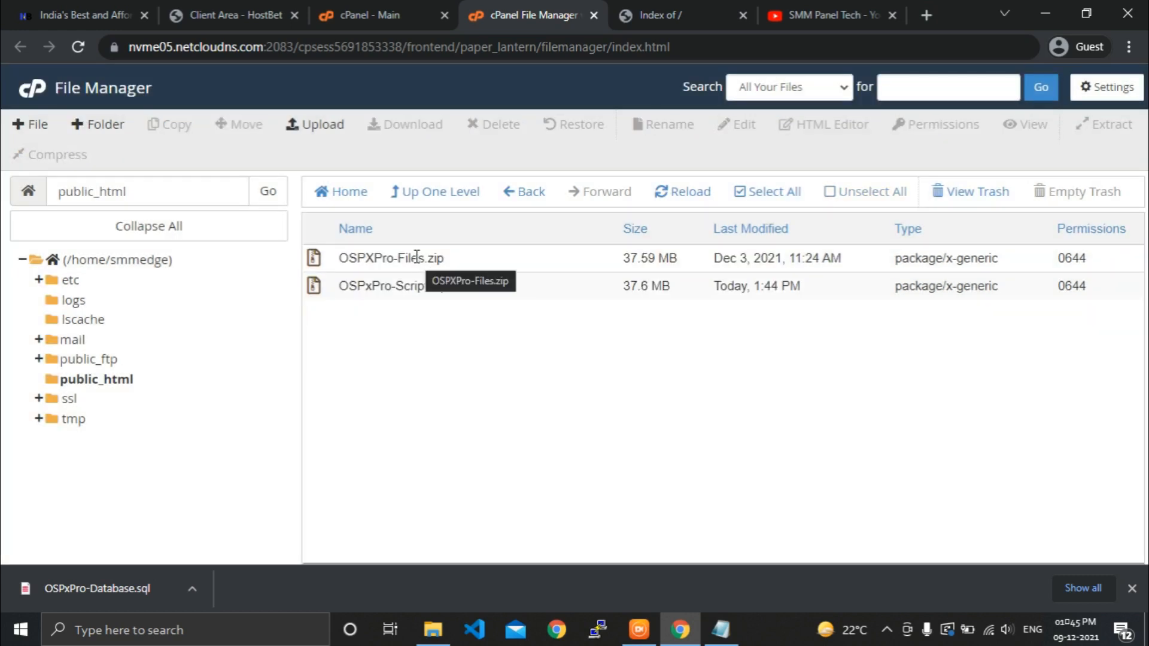
Extract OSPXPro-Files.zip into /public_html, adding the app, assets, osp, public and themes folders.
left_click(447, 254)
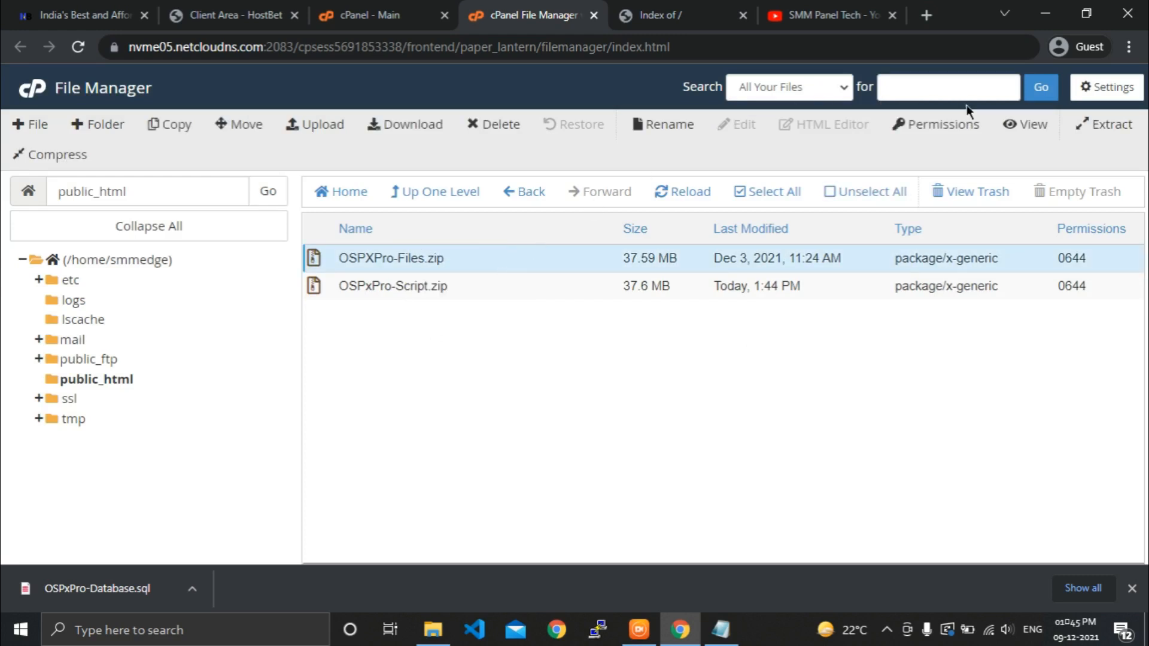
left_click(1093, 125)
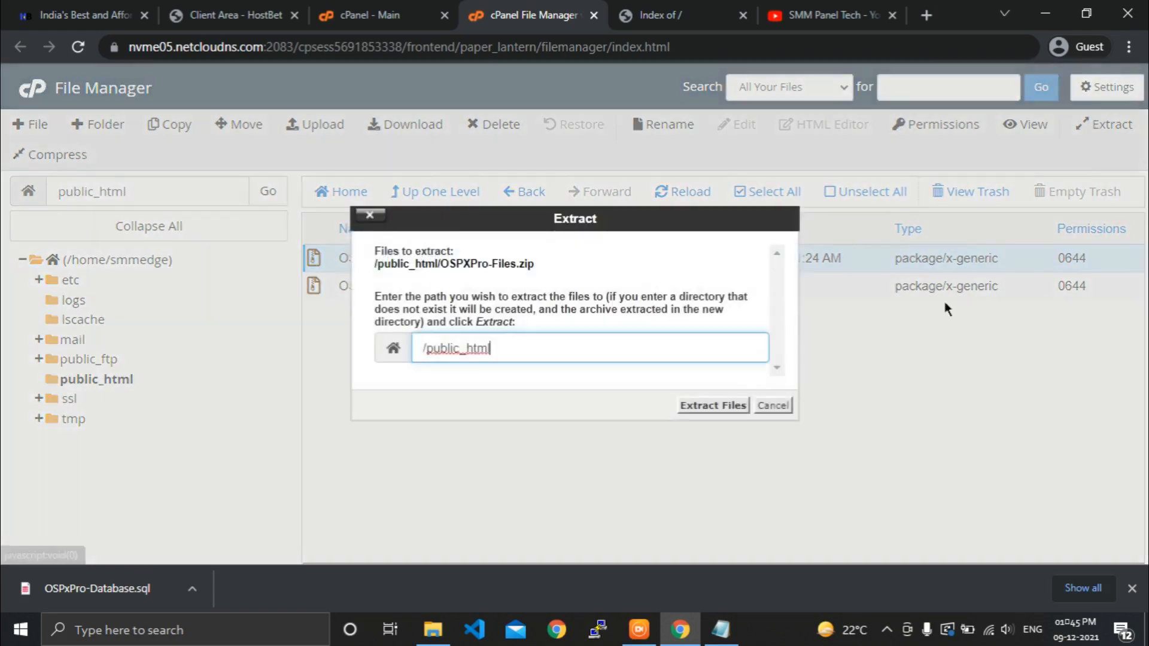
left_click(714, 407)
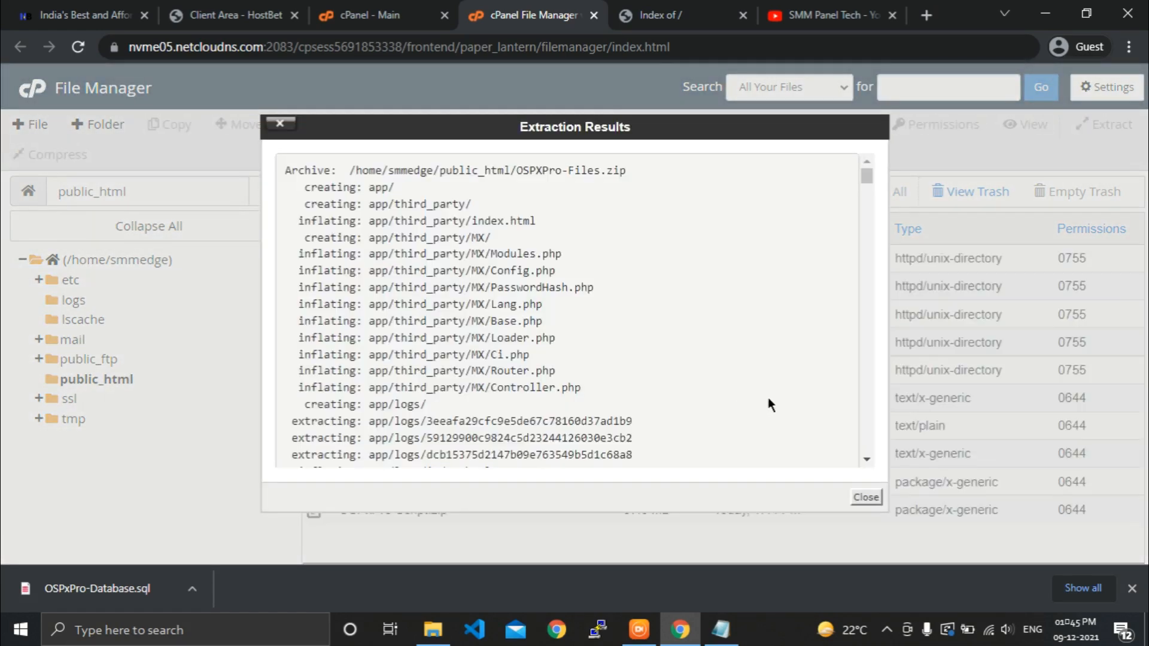
left_click(865, 498)
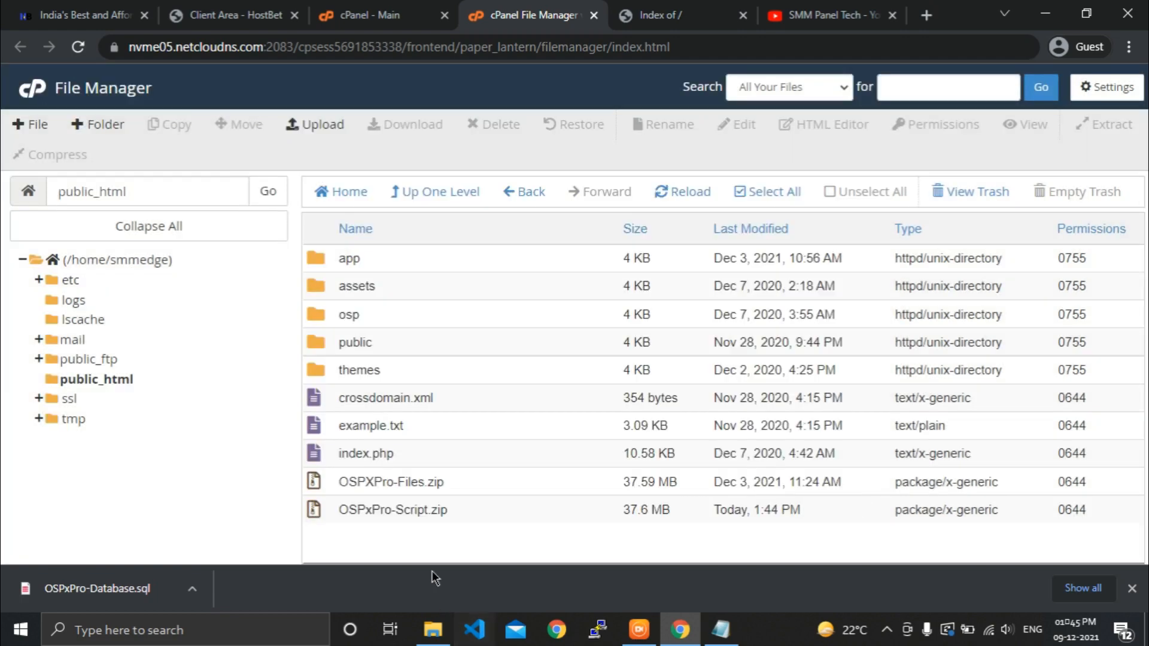
Search cPanel for 'MySQL' and launch the MySQL Database Wizard.
left_click(402, 8)
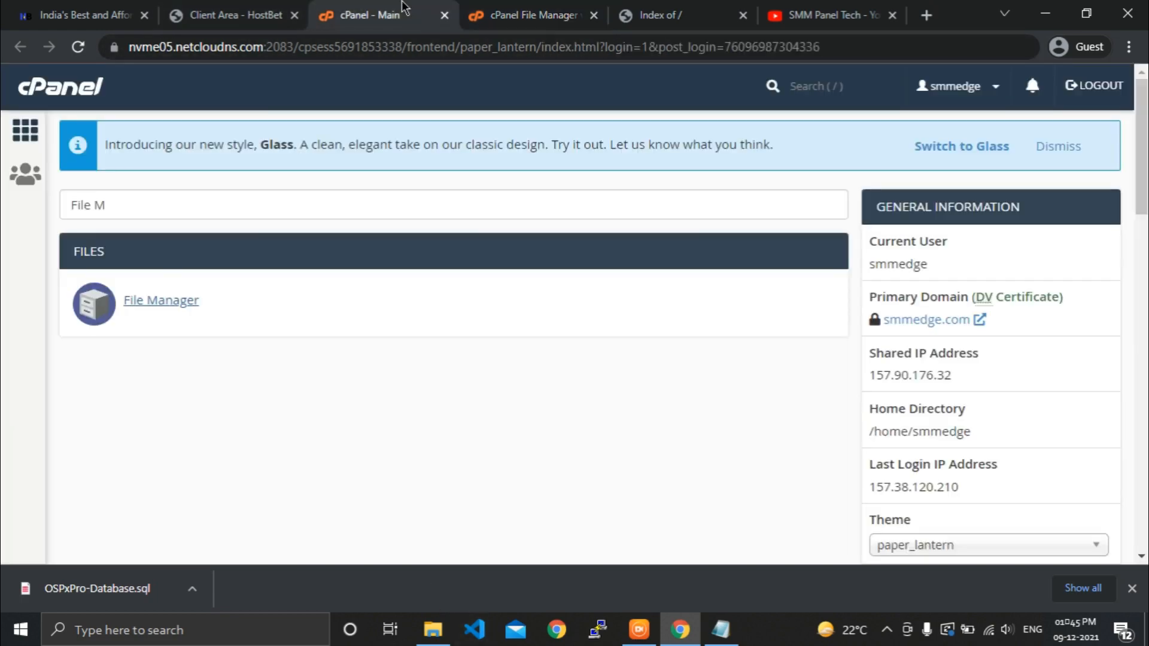
left_click_drag(134, 215, 33, 243)
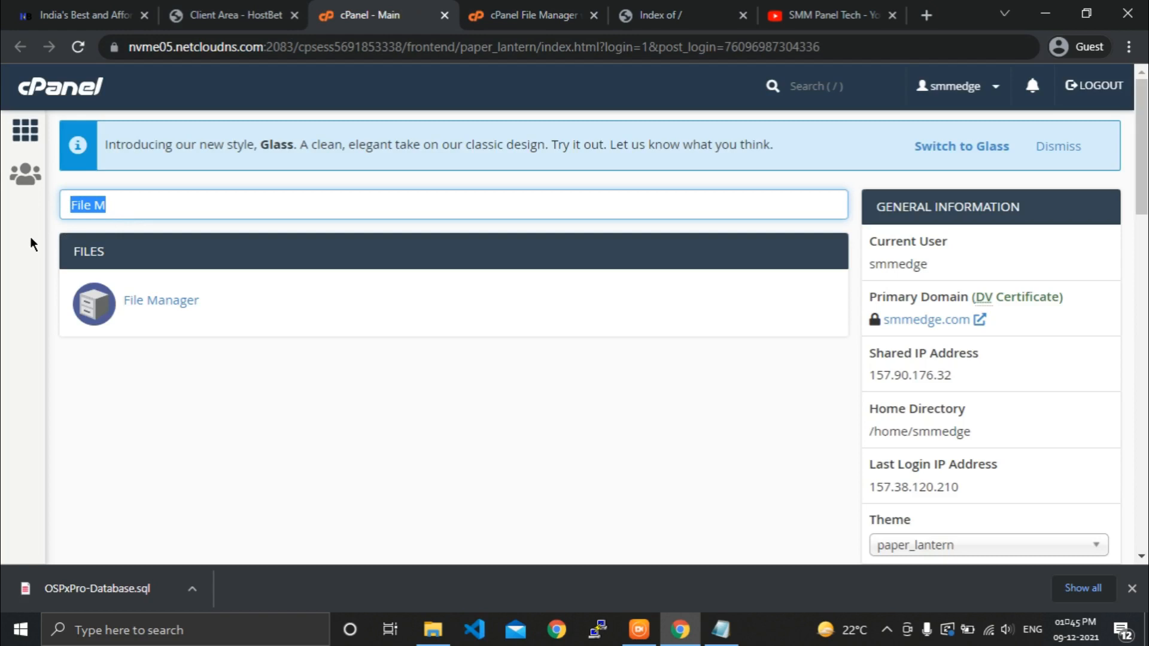
type("MySQL")
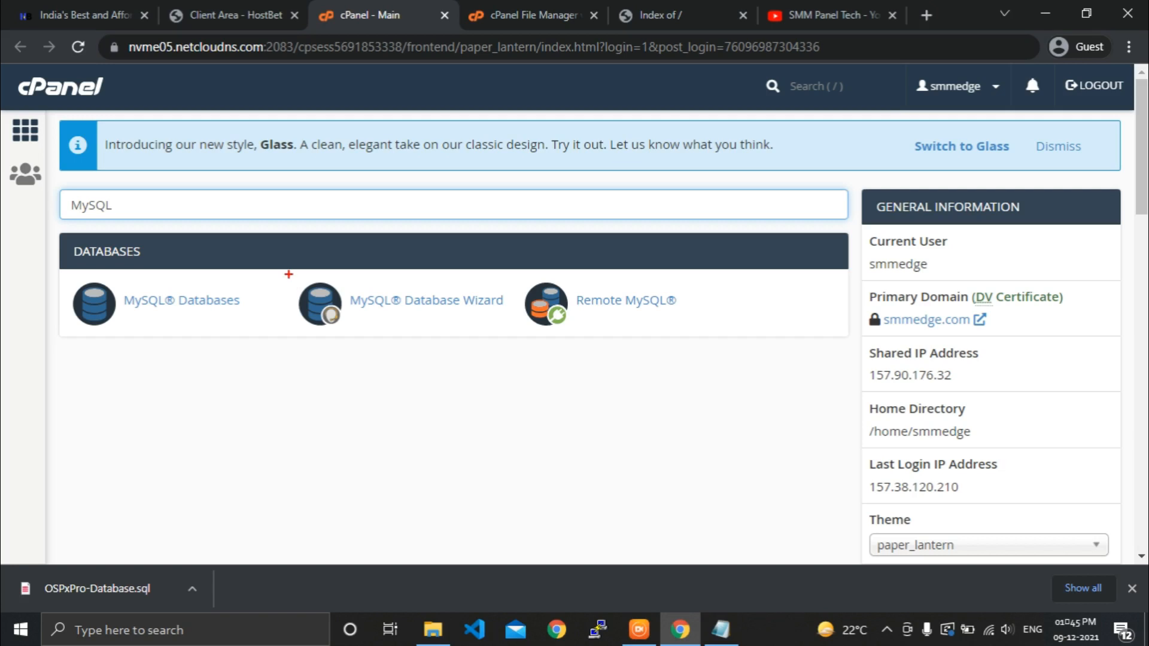
left_click_drag(289, 274, 525, 339)
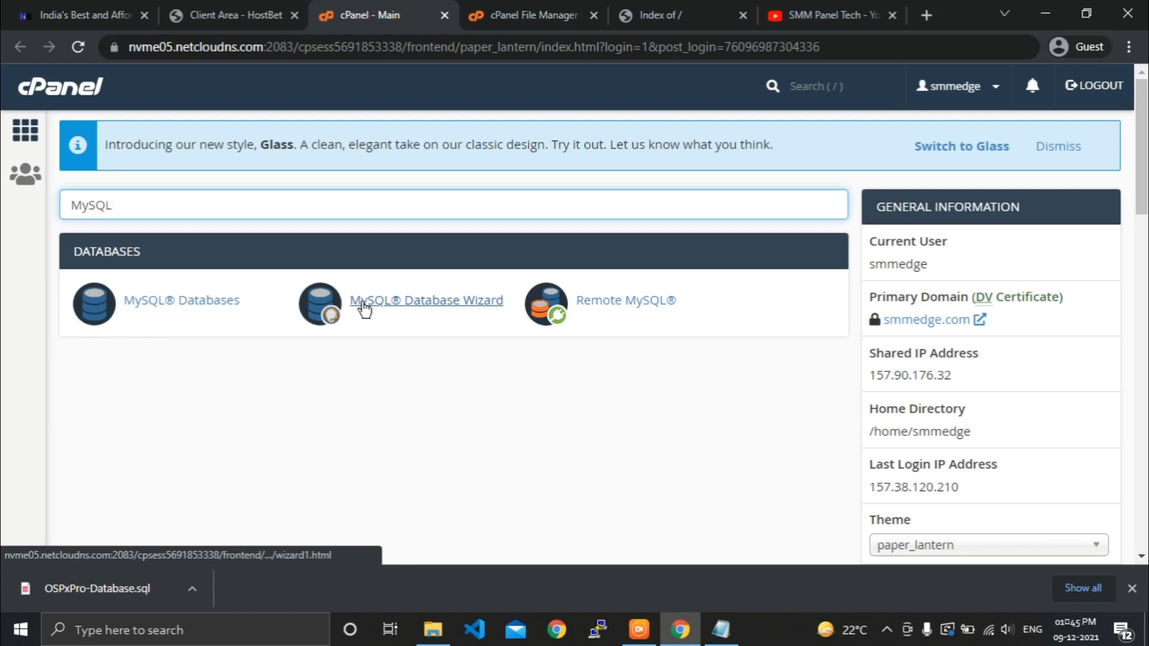
left_click(364, 306)
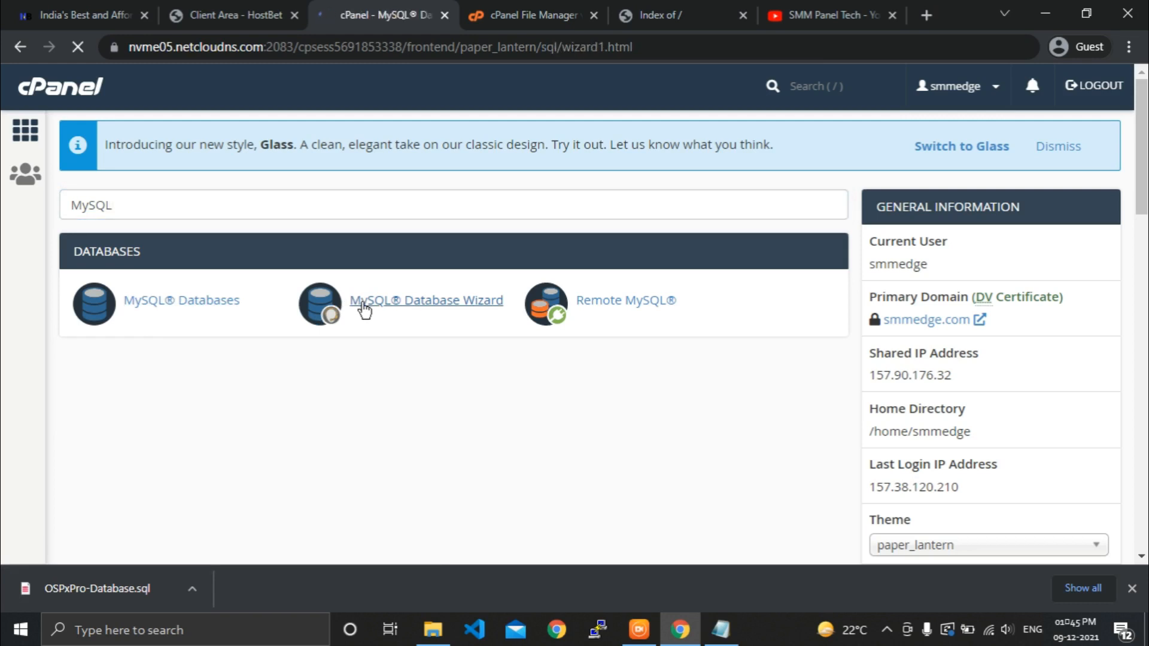
Create the database smmedge_osp by entering osp as the new database name.
left_click(311, 359)
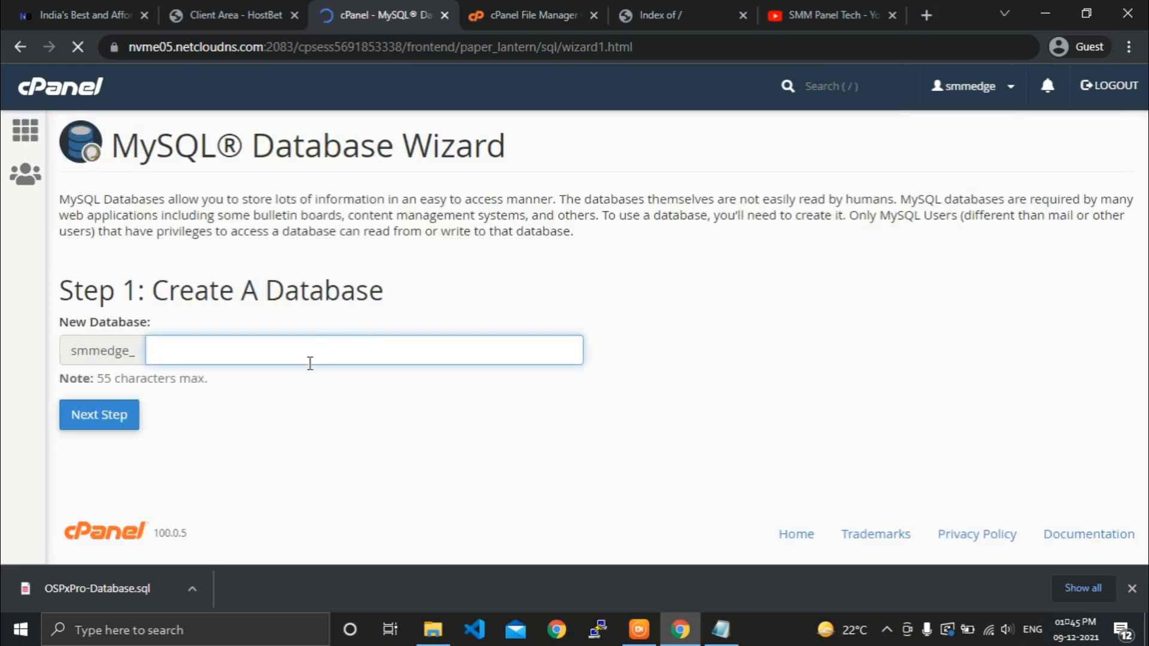
left_click(298, 410)
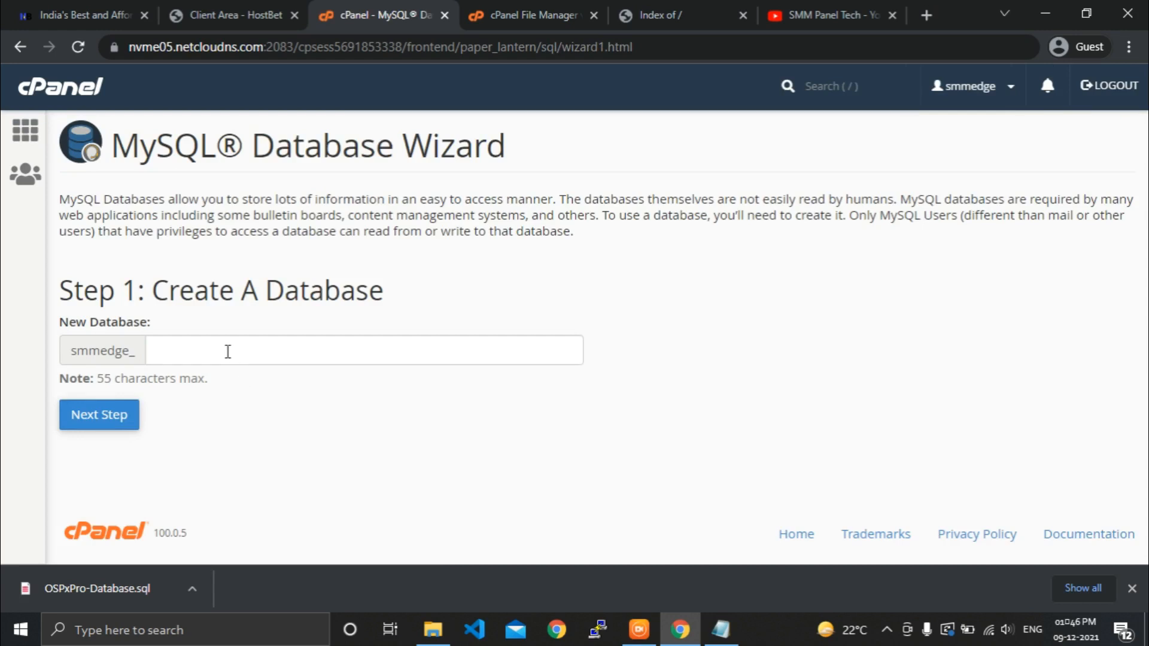
left_click(228, 353)
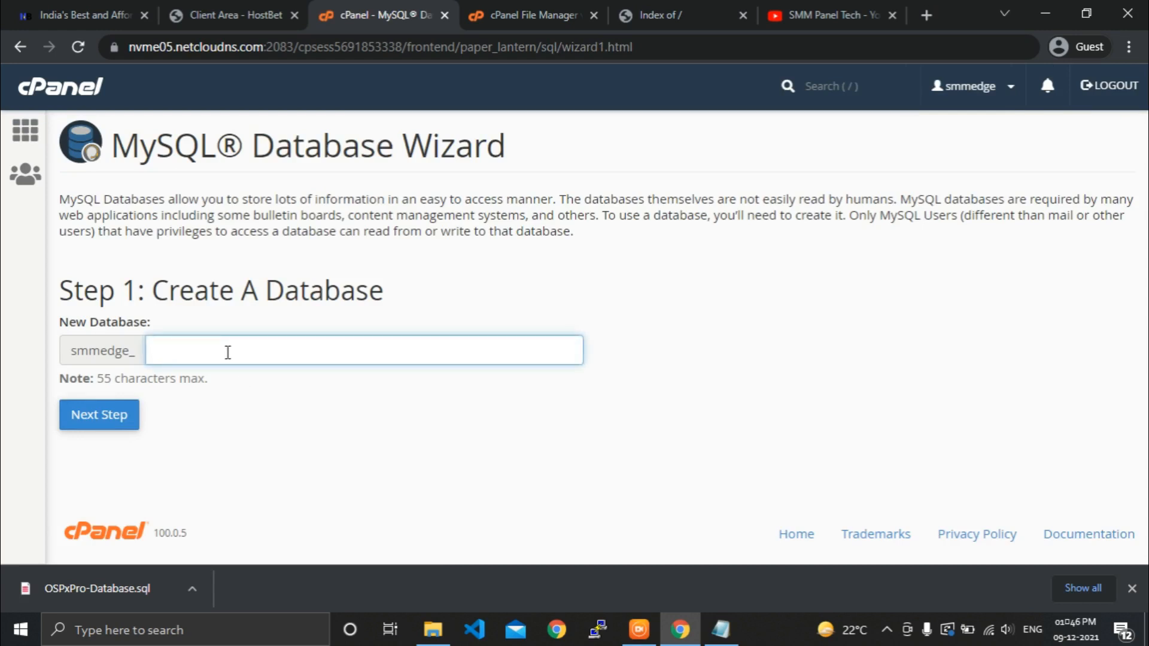
type("osp")
left_click(232, 411)
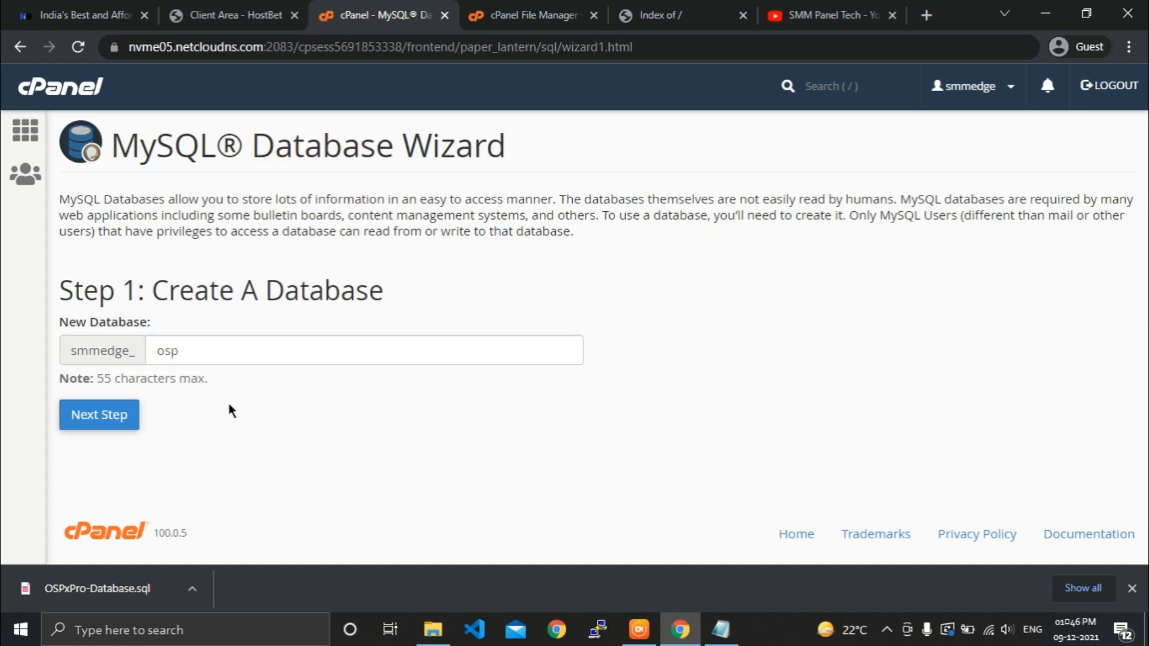
left_click(129, 417)
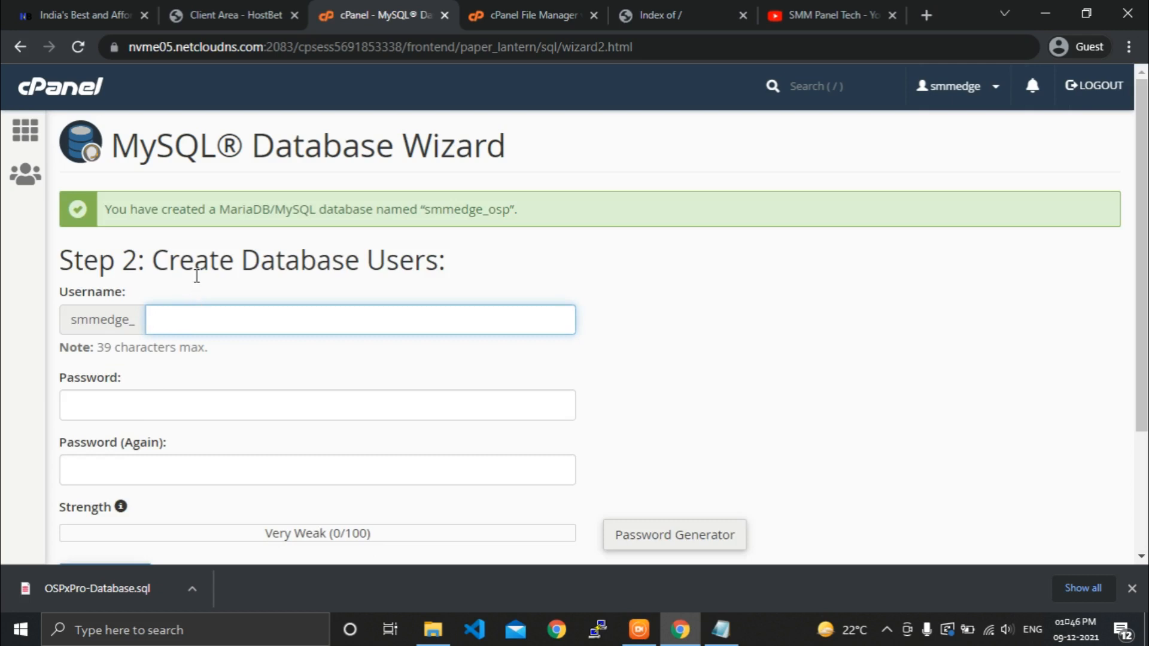
Enter osp as the database username, giving smmedge_osp.
left_click(196, 275)
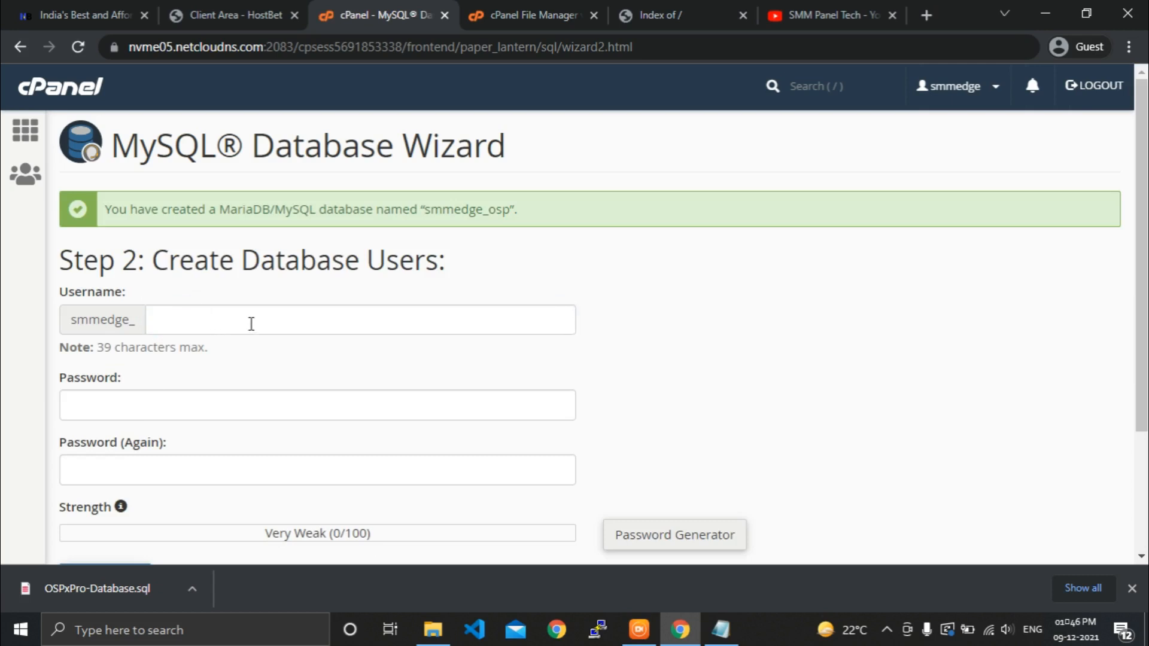
left_click(251, 324)
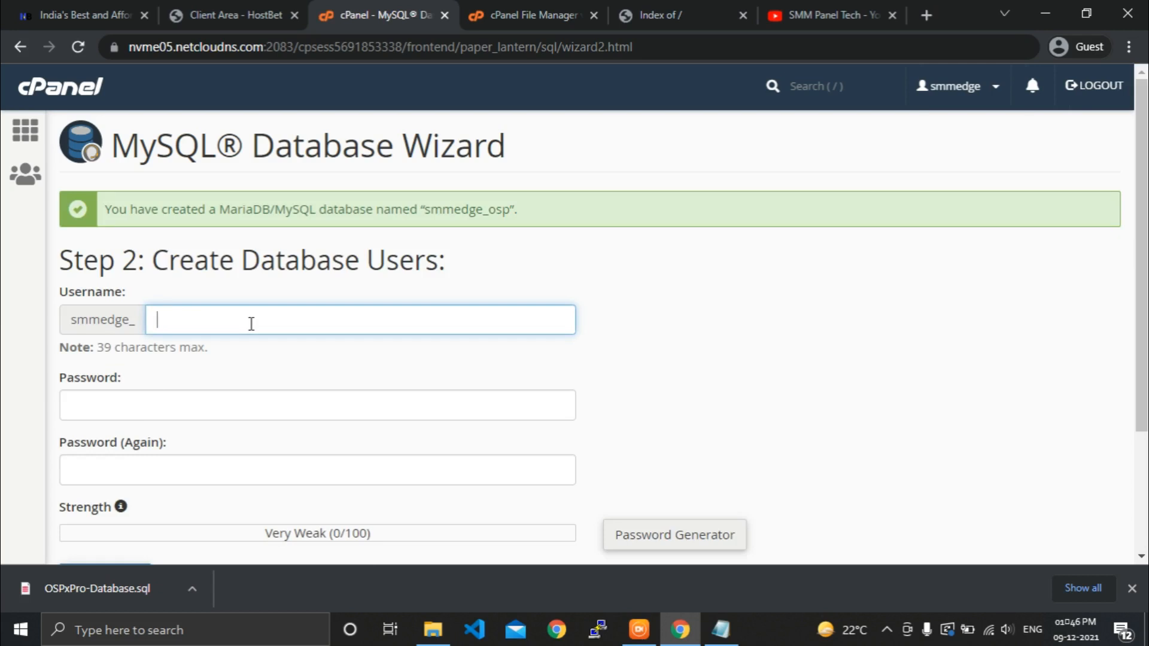
type("osp")
left_click(666, 350)
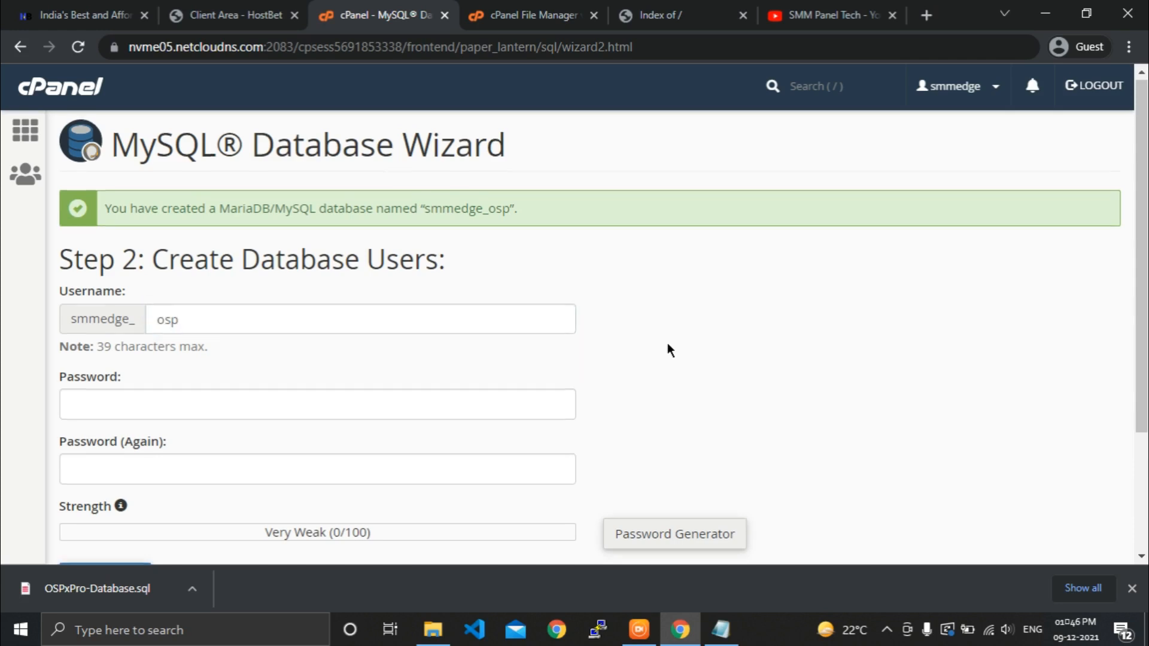
scroll(669, 351, "down", 2)
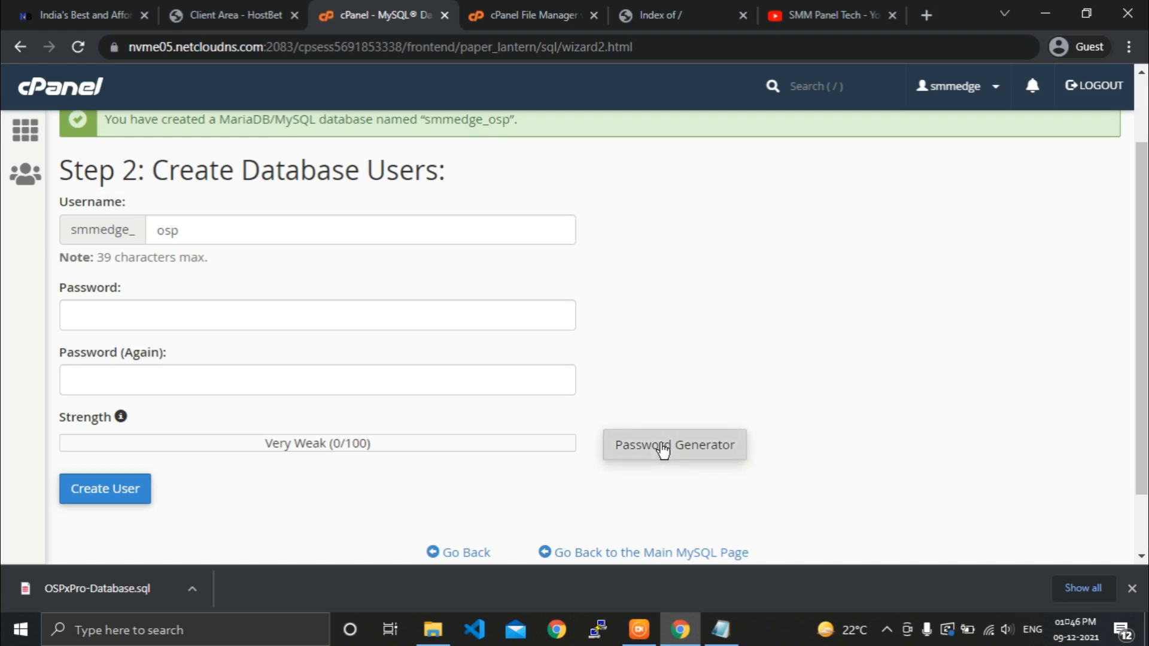
Generate a Very Strong (100/100) password, save a copy in Notepad, and apply it to both password fields.
left_click(662, 451)
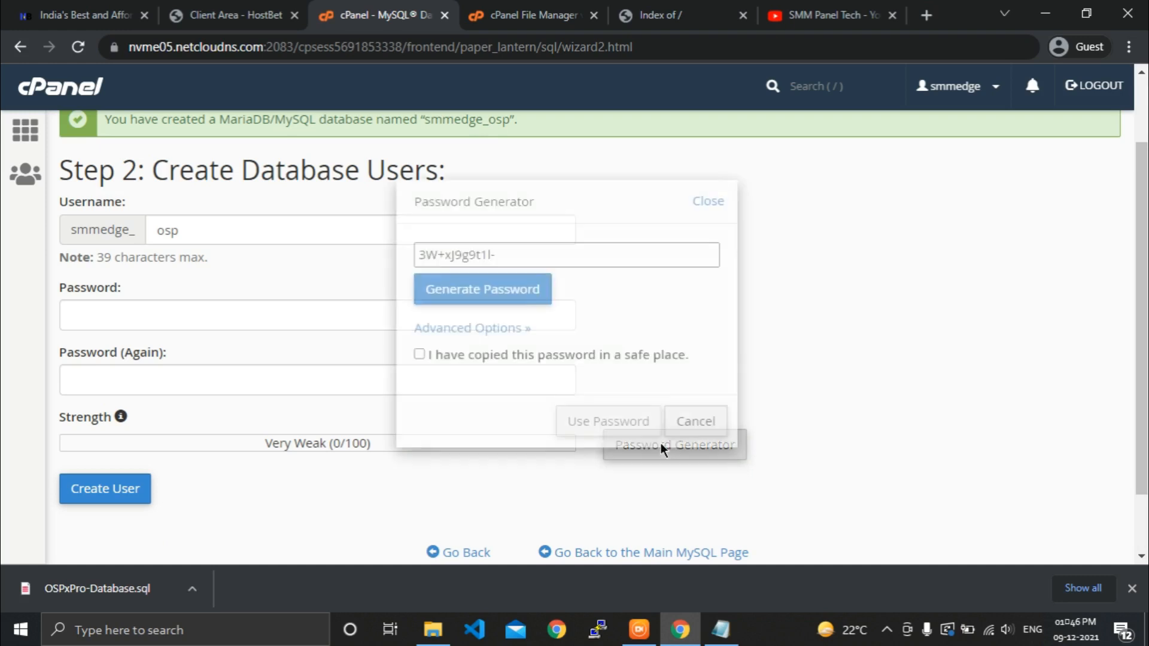
left_click(511, 253)
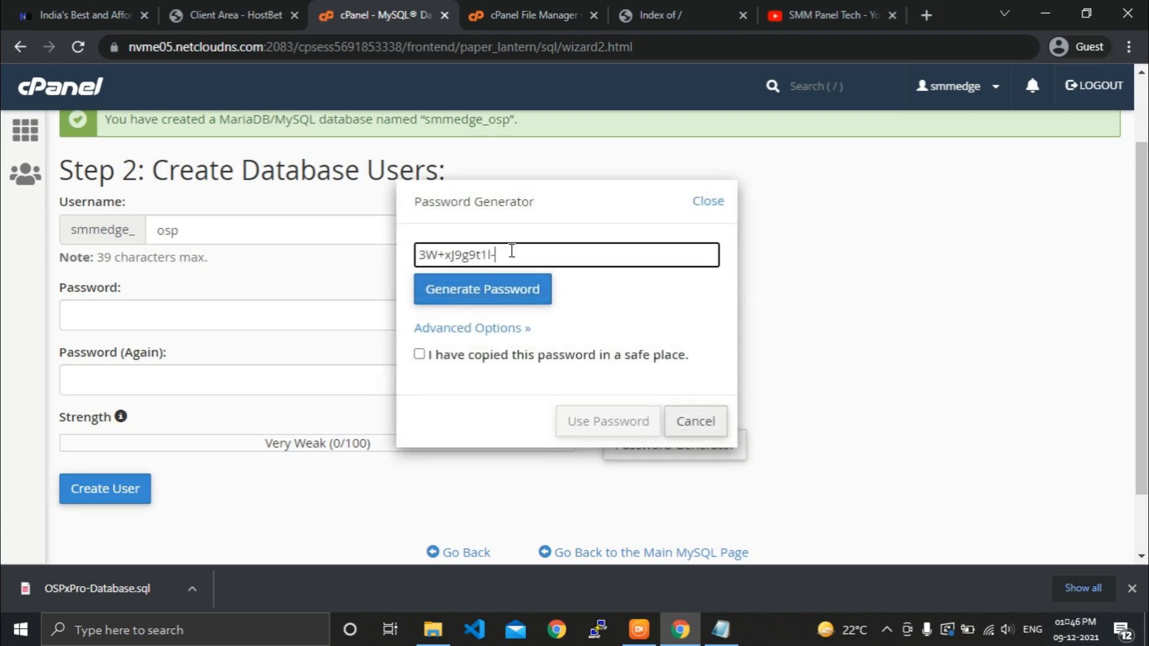
left_click_drag(511, 253, 419, 270)
right_click(440, 252)
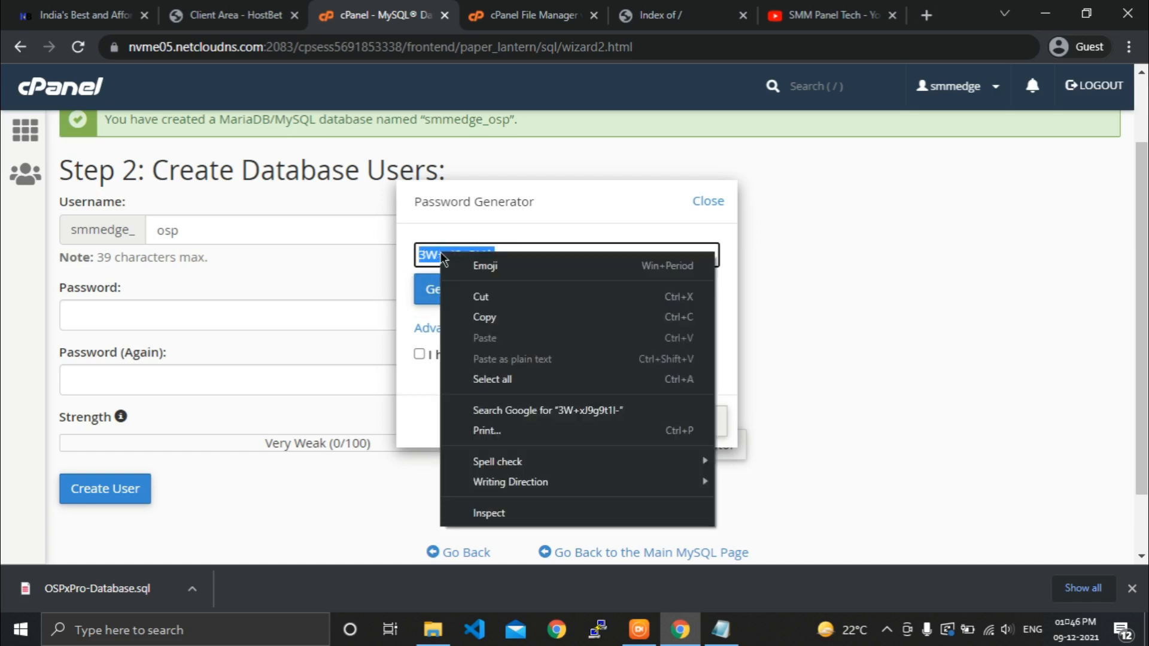
left_click(477, 314)
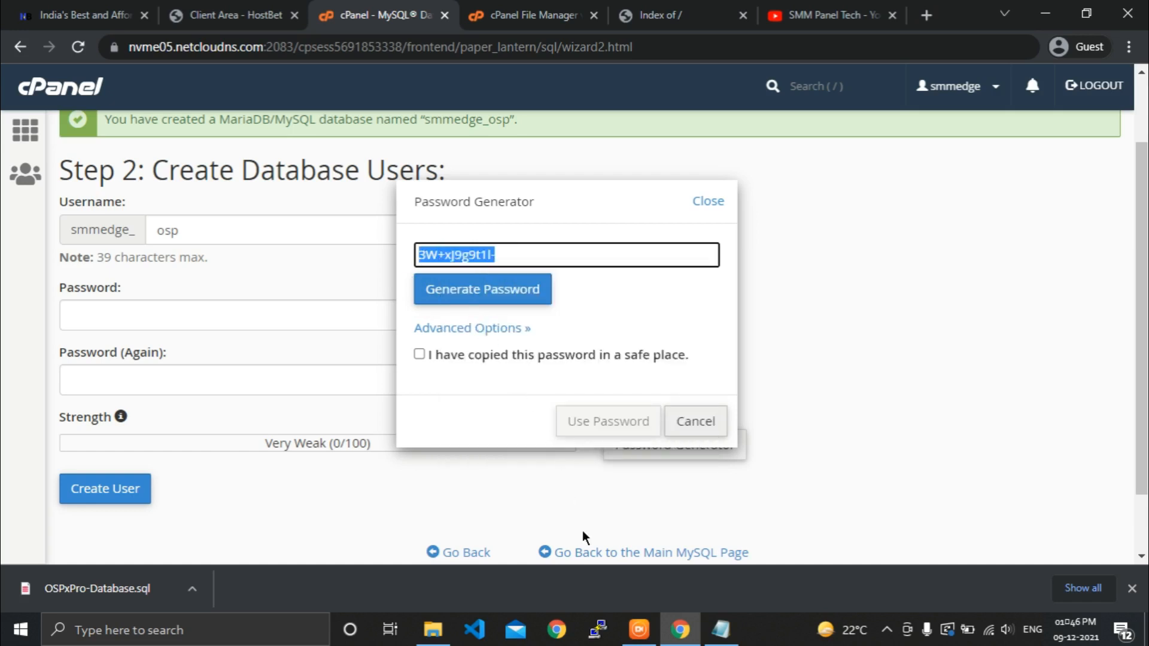
left_click(740, 640)
key("ctrl+v")
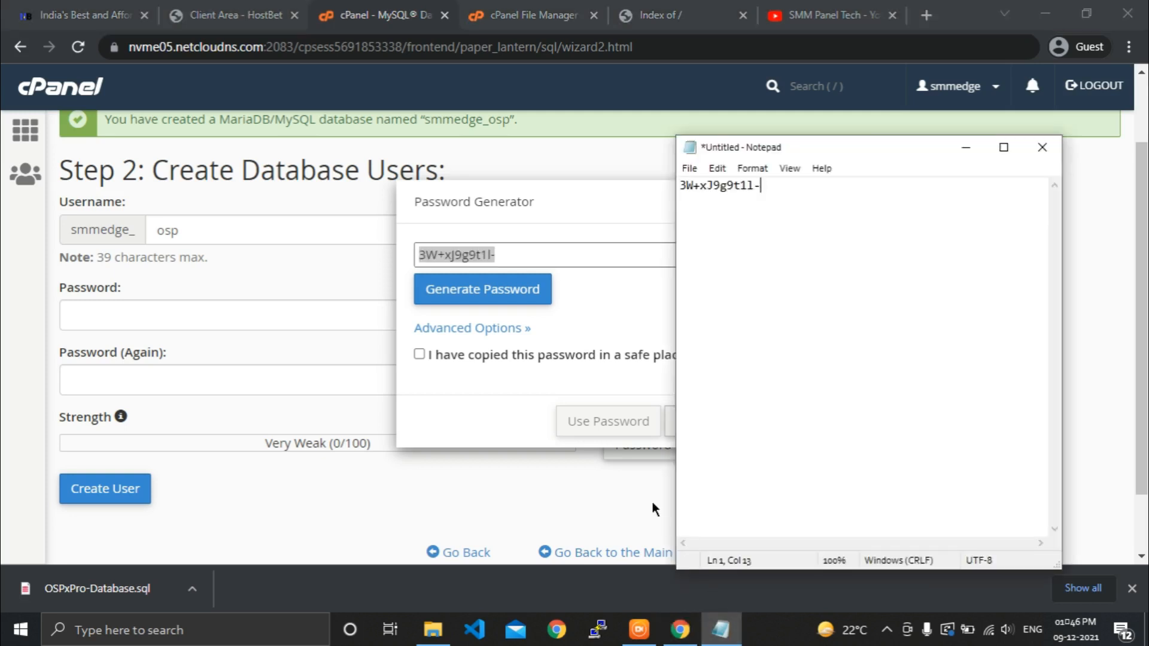
left_click(492, 398)
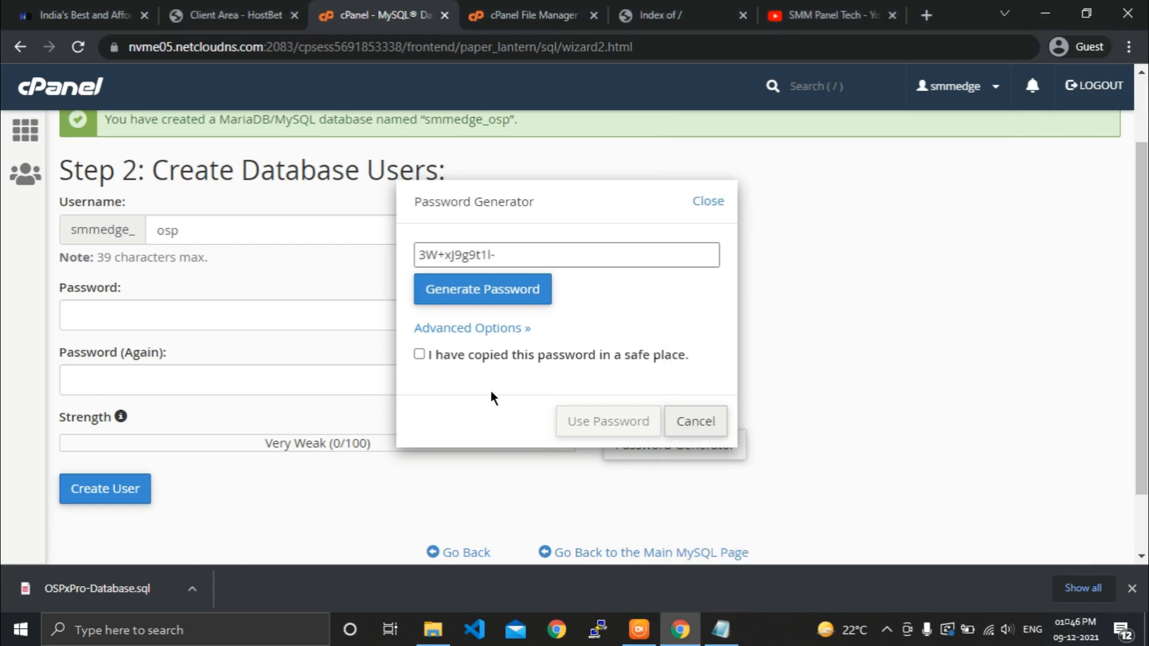
left_click(464, 362)
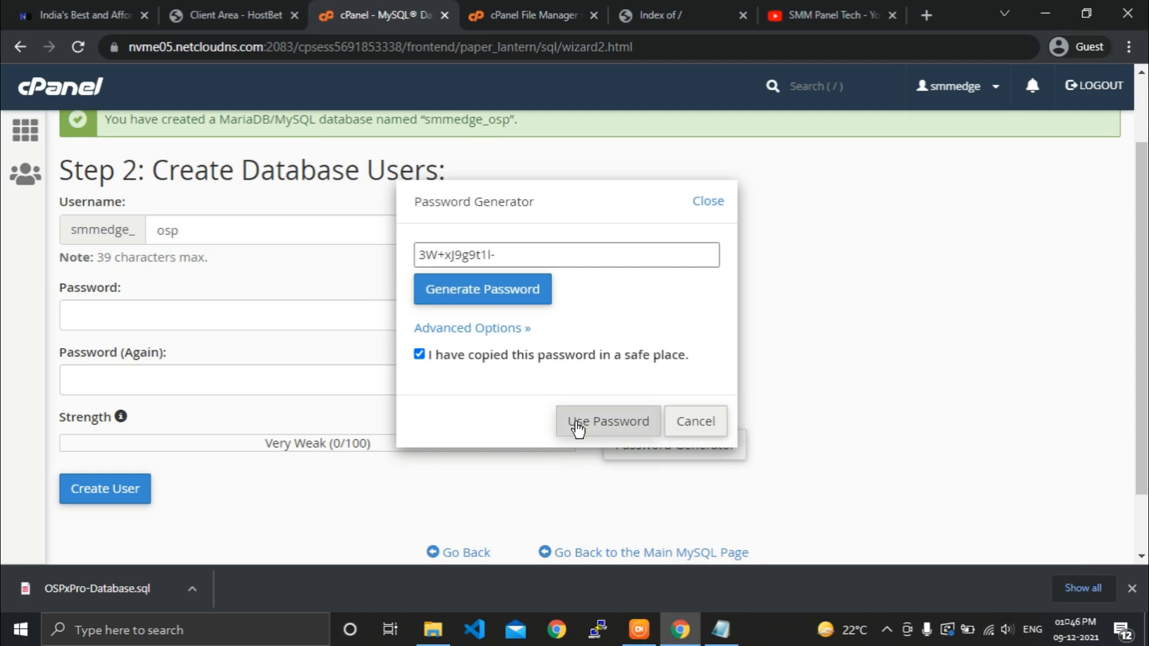
left_click(577, 423)
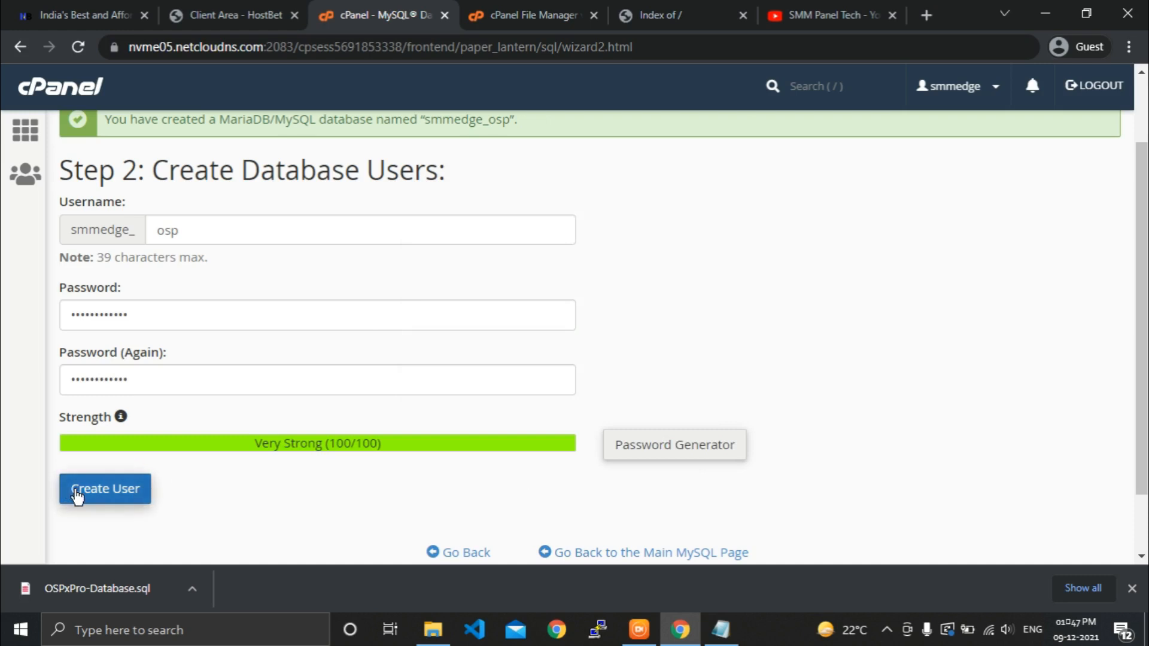
left_click(76, 496)
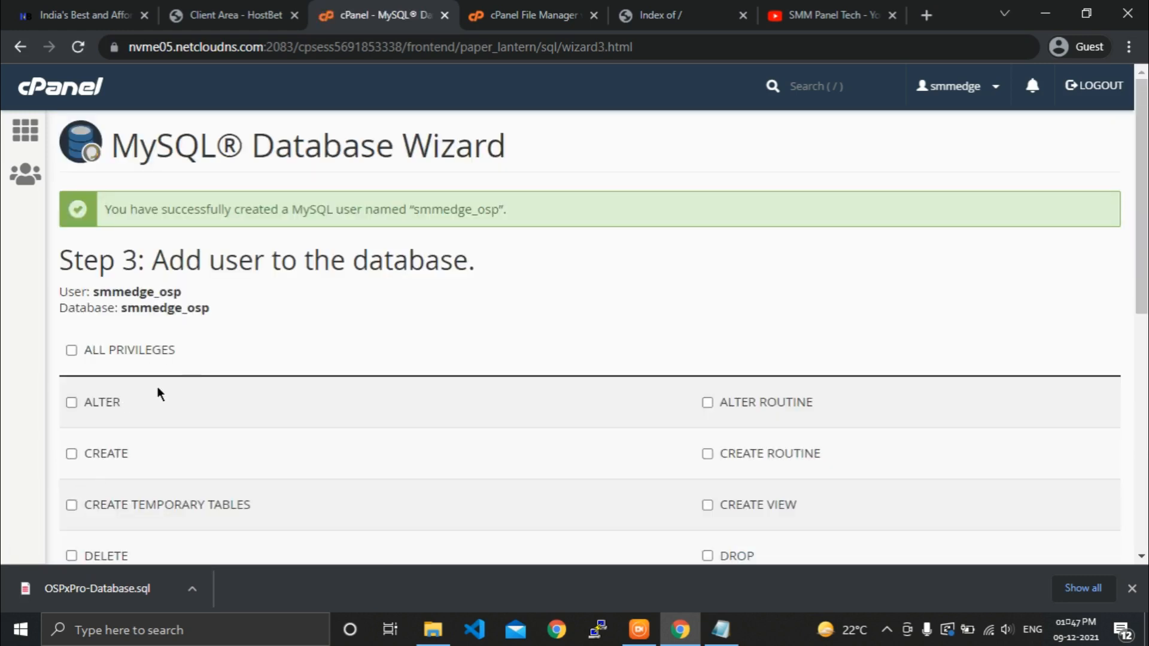
left_click(72, 352)
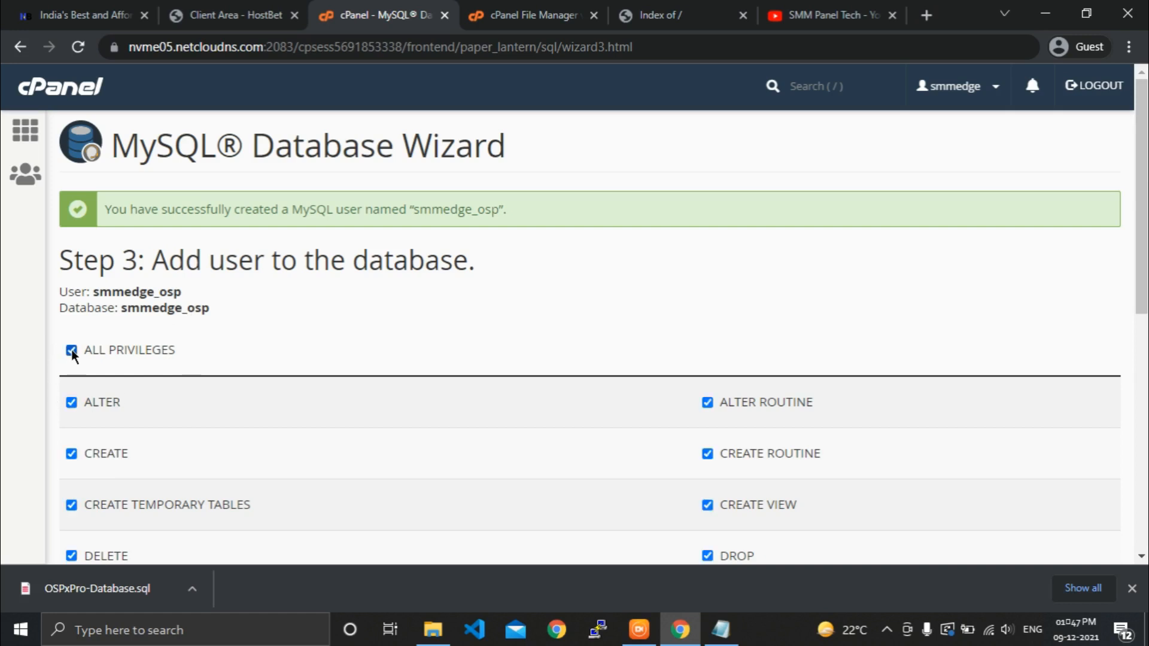
scroll(73, 358, "down", 8)
scroll(72, 357, "down", 1)
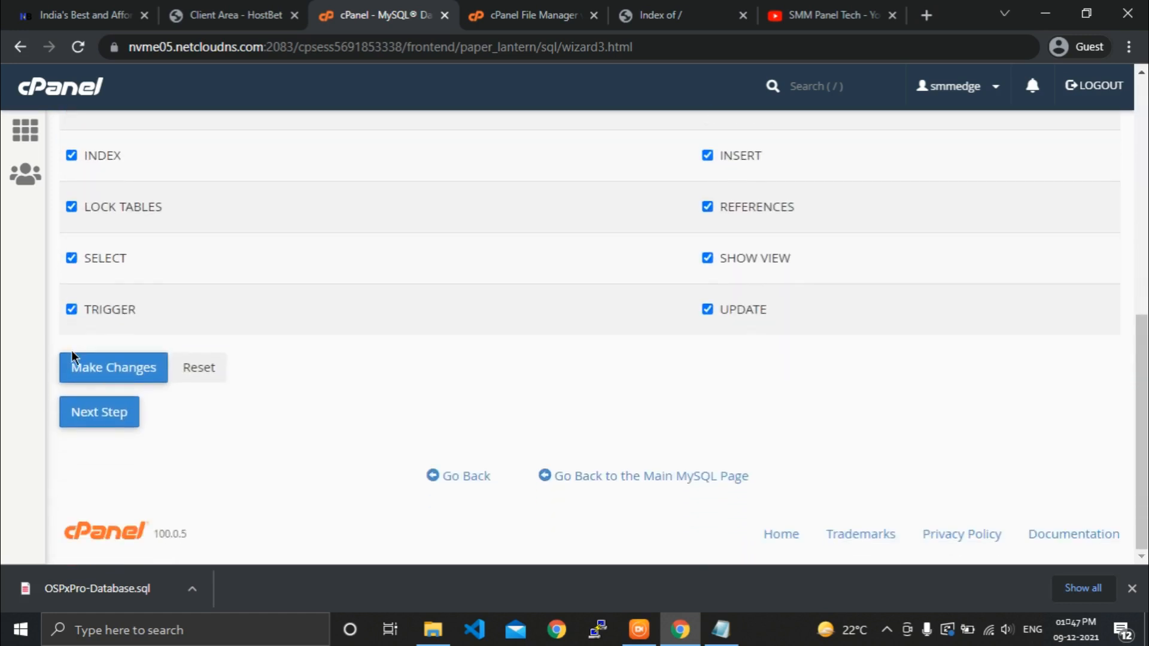
left_click(90, 375)
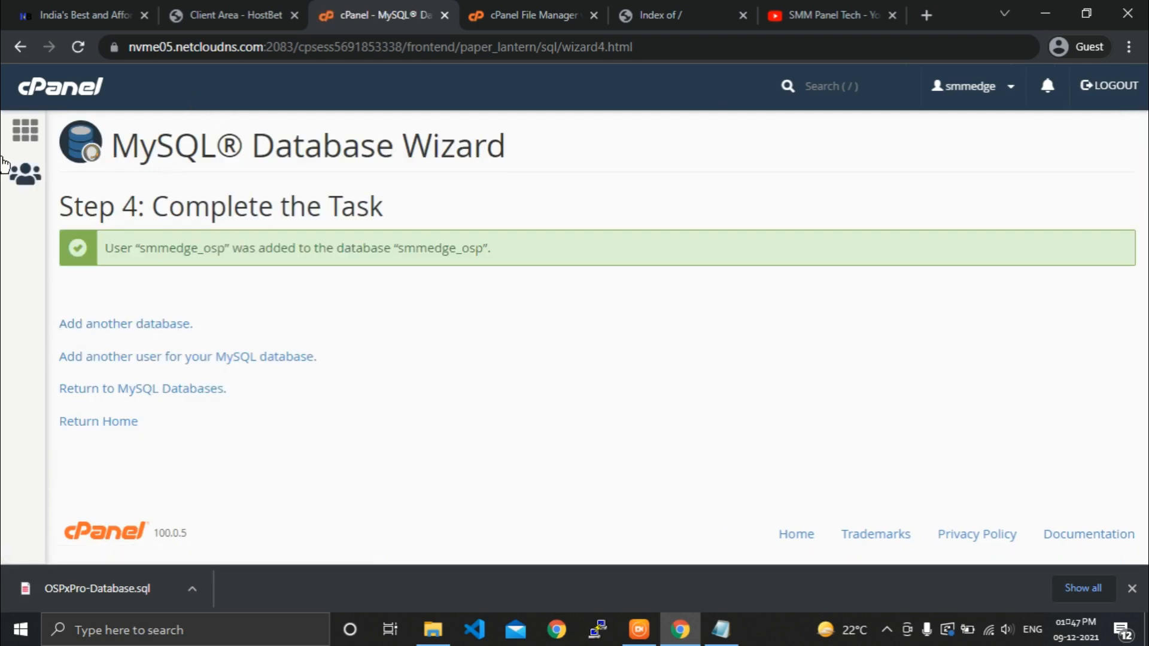
left_click(41, 84)
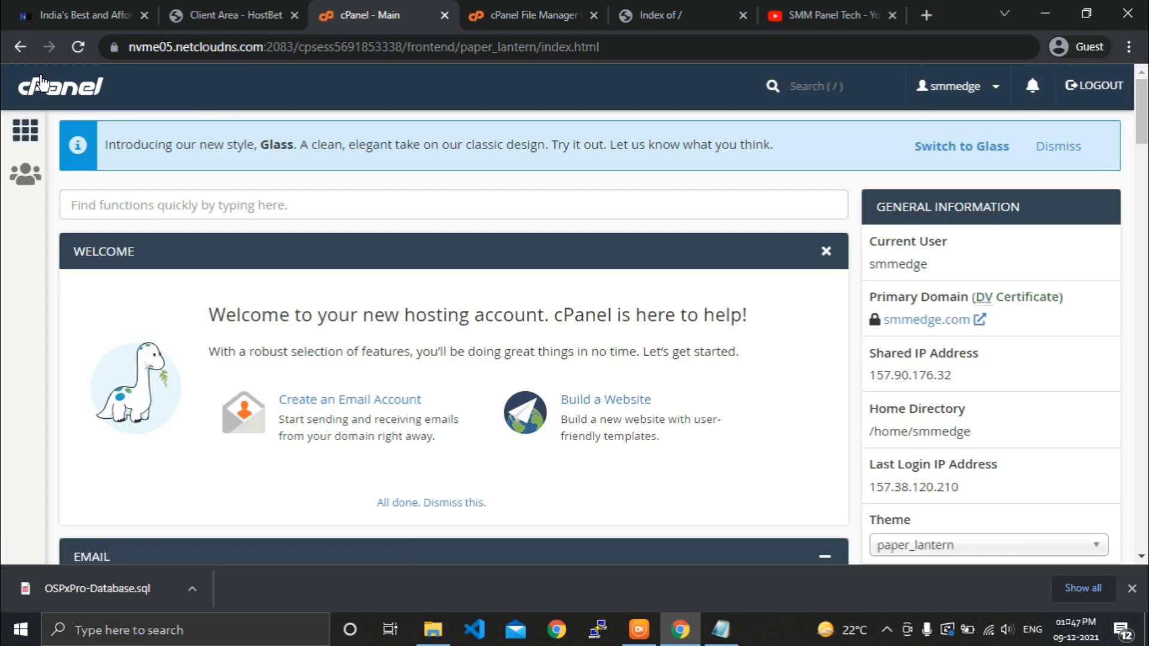
Search cPanel for 'phpmy' and launch phpMyAdmin showing the smmedge_osp and smmedge_smm databases.
left_click(125, 196)
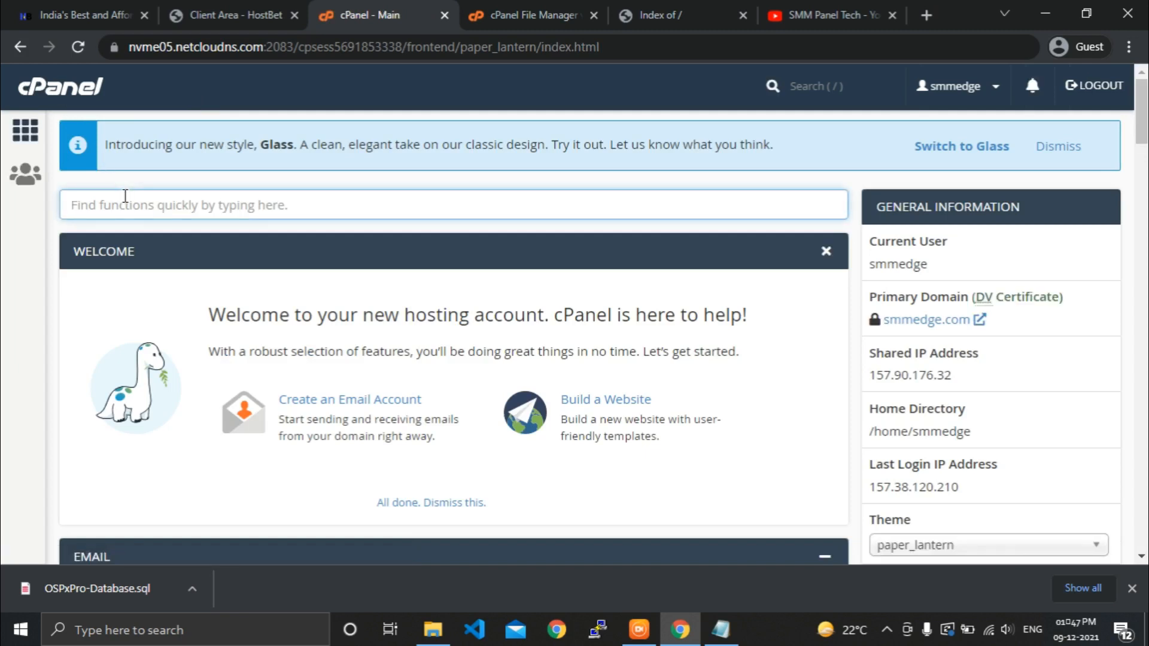
type("phpmy")
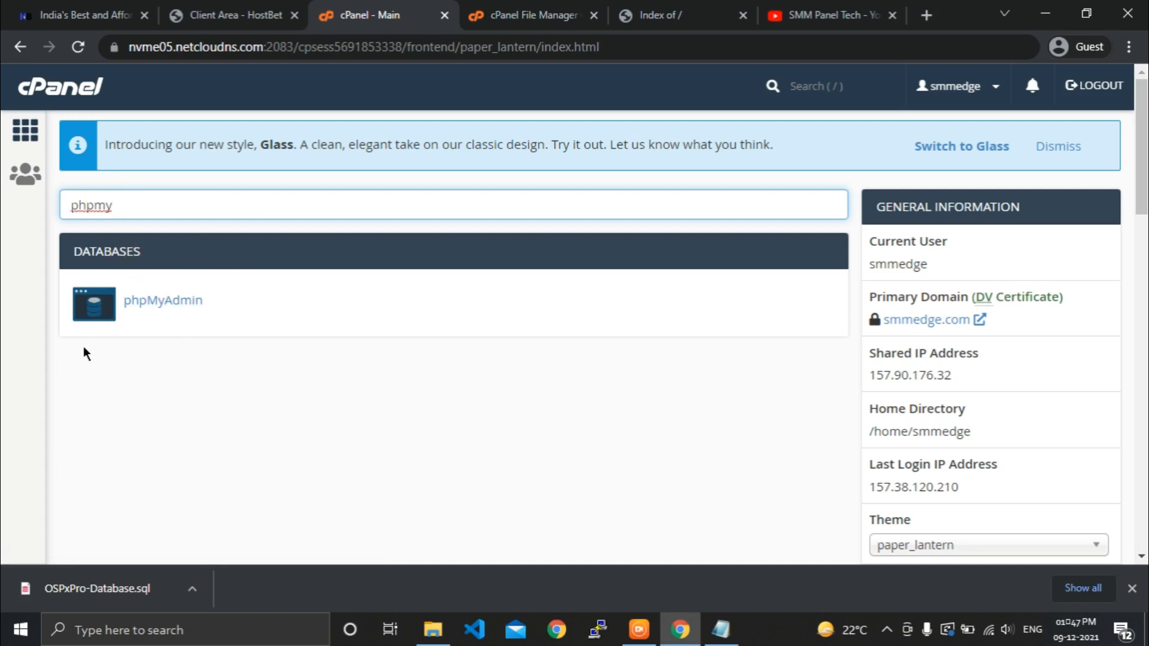
left_click(166, 320)
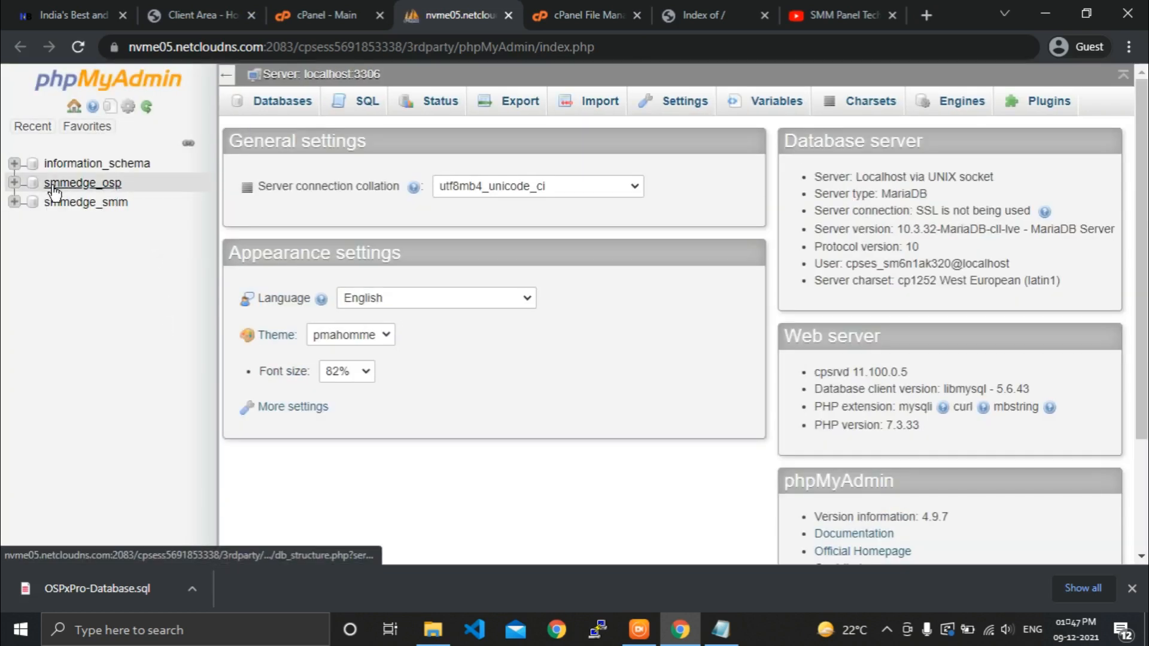
Select the smmedge_osp database and upload OSPxPro-Database.sql into it.
left_click(117, 189)
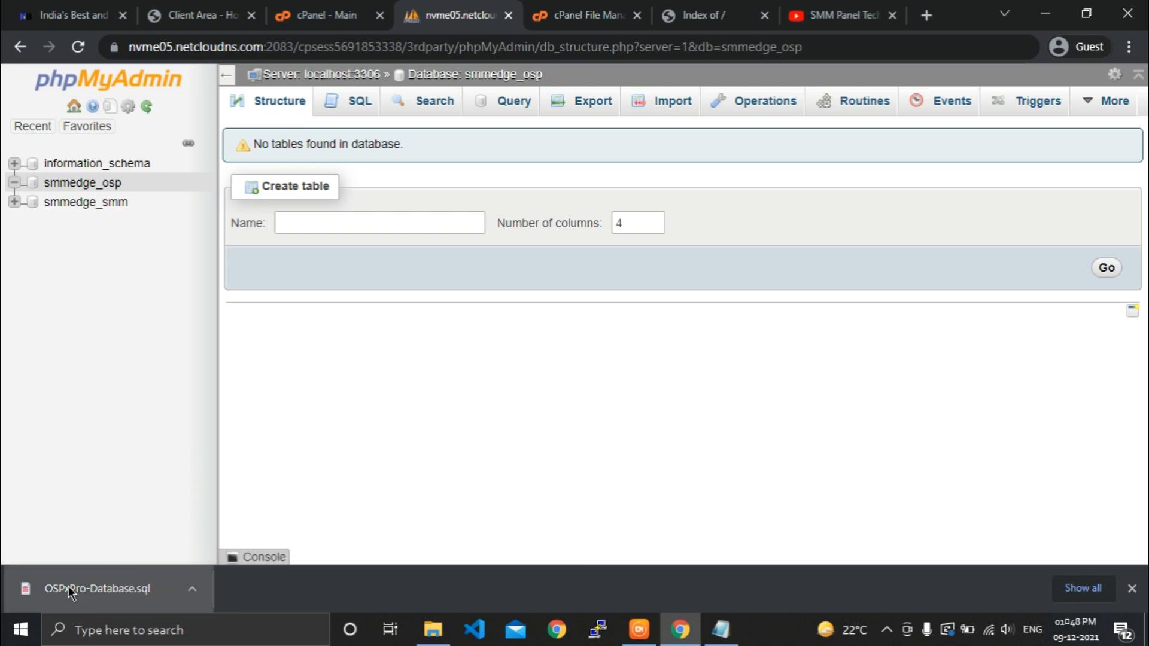
left_click_drag(68, 586, 557, 256)
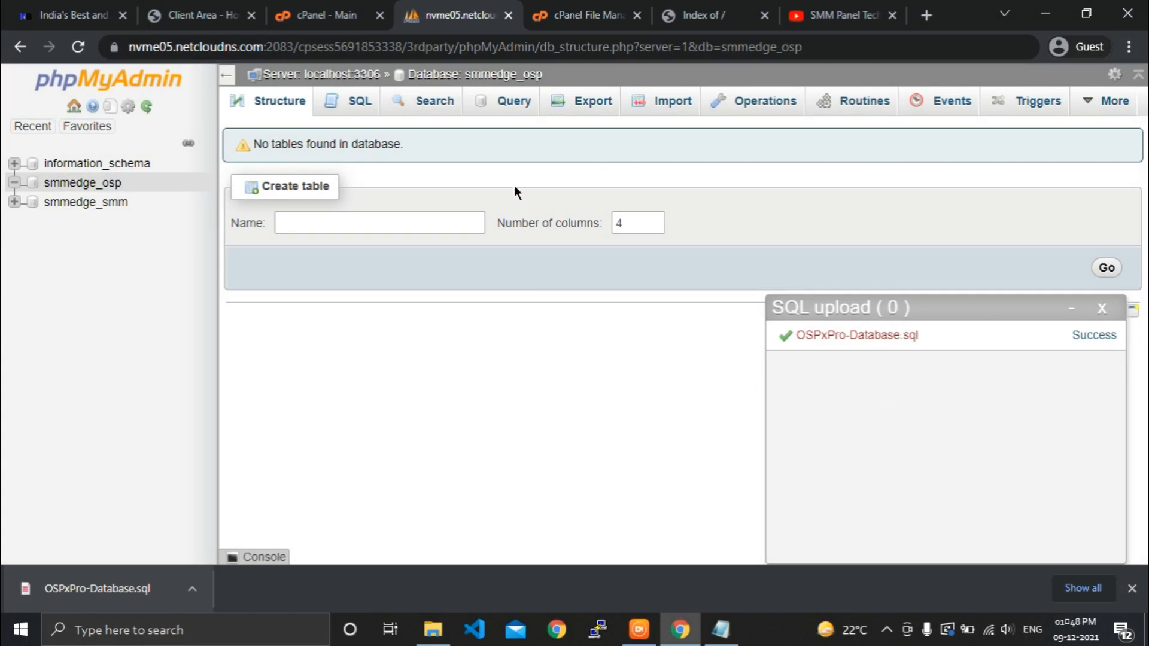
In File Manager, open the public_html/app folder and select config.php.
left_click(578, 11)
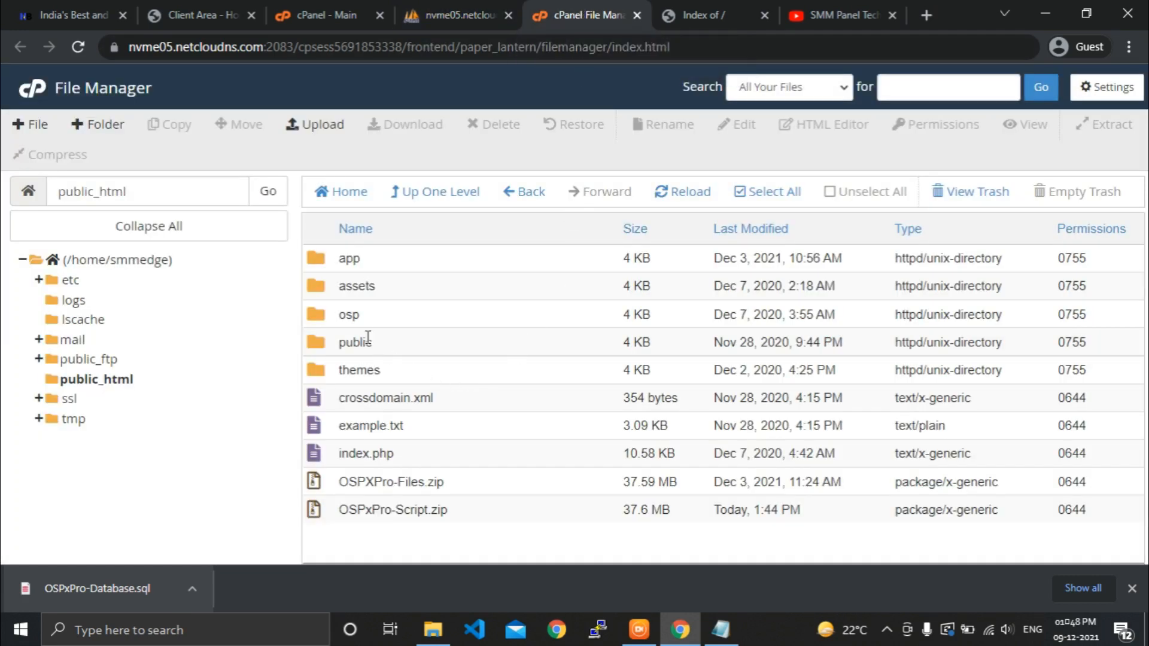
left_click(390, 262)
left_click(120, 382)
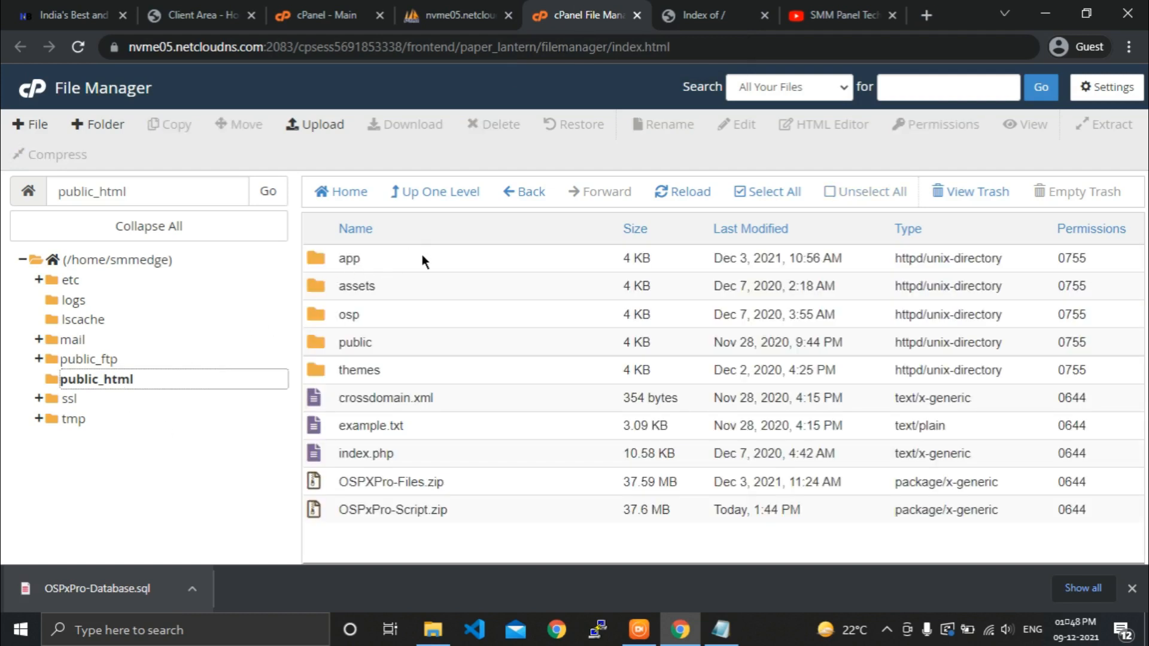
left_click(422, 257)
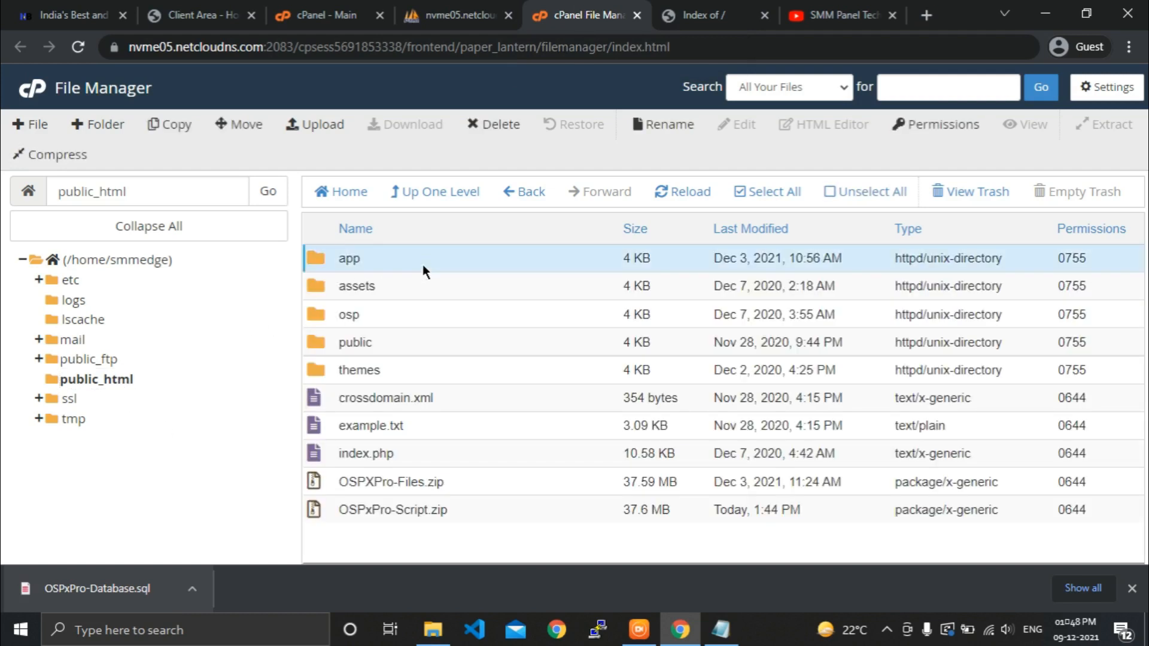
double_click(387, 255)
scroll(443, 371, "down", 3)
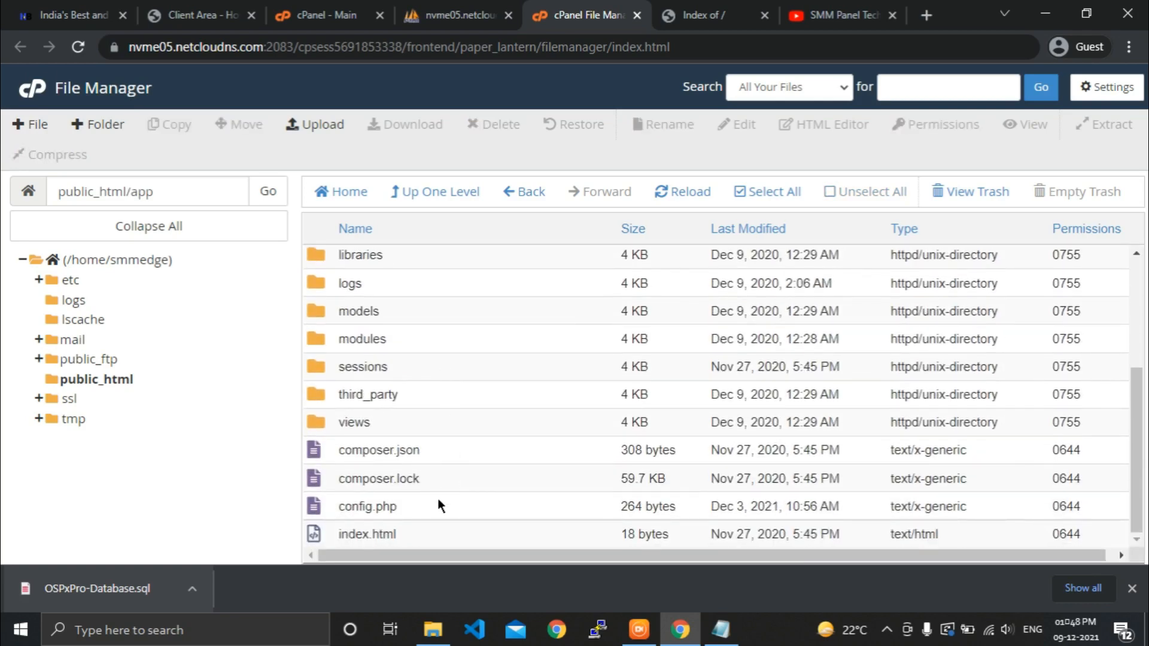
left_click(438, 501)
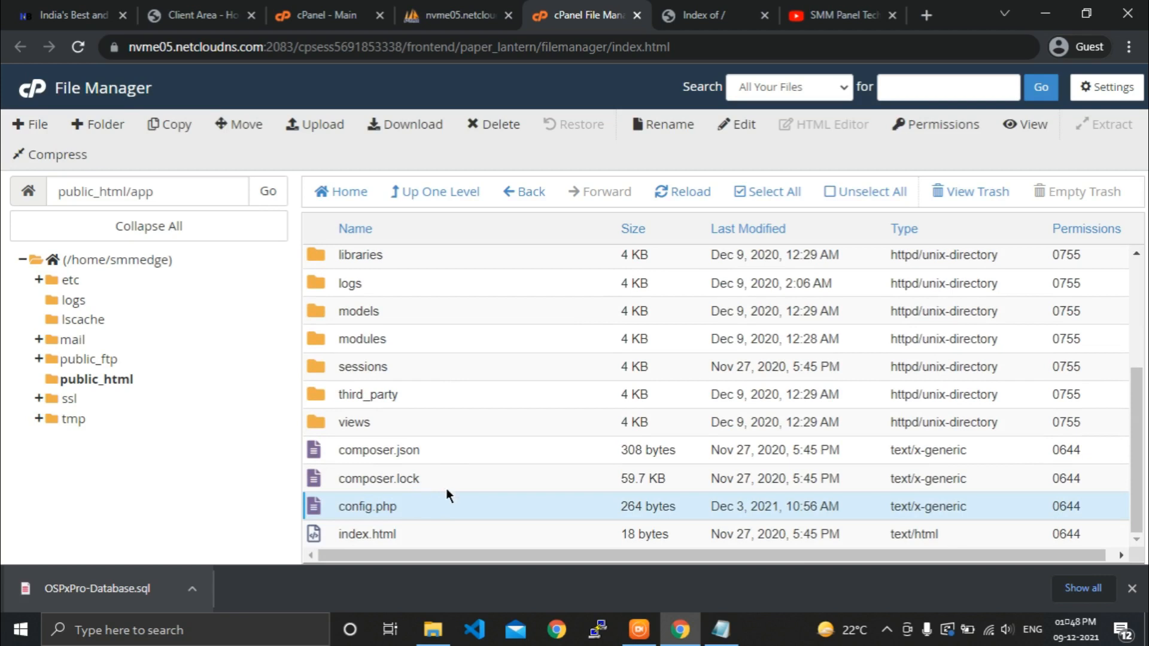
double_click(447, 502)
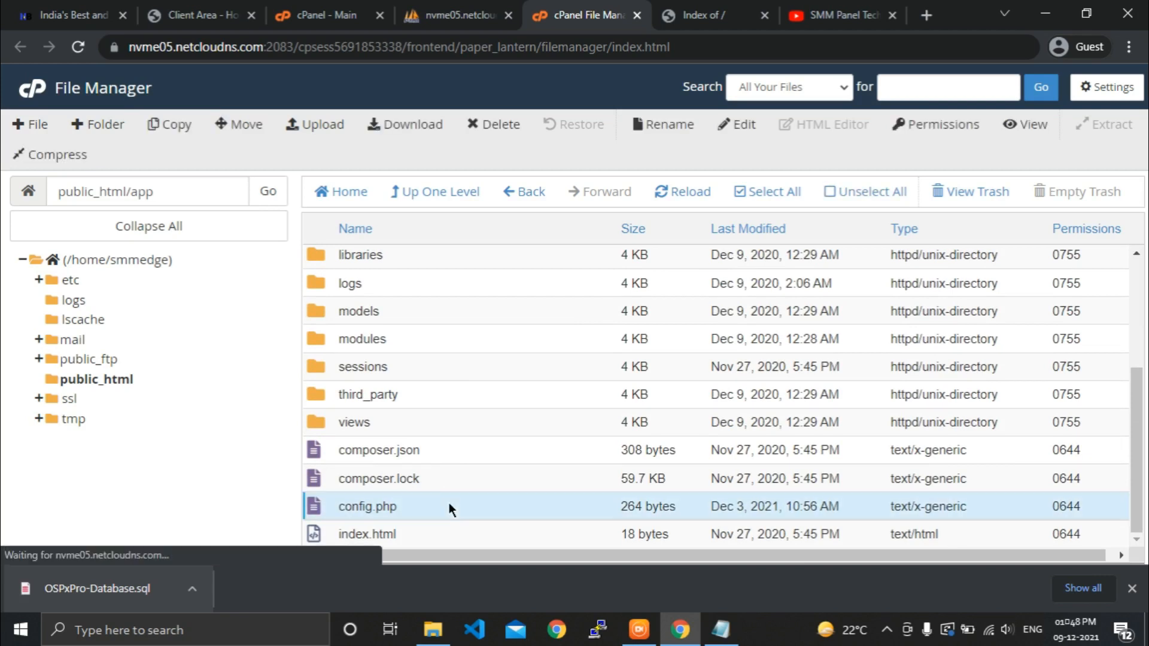
Edit config.php, replacing the DB_USER value smmedge_ospxpro with smmedge_osp.
left_click(743, 123)
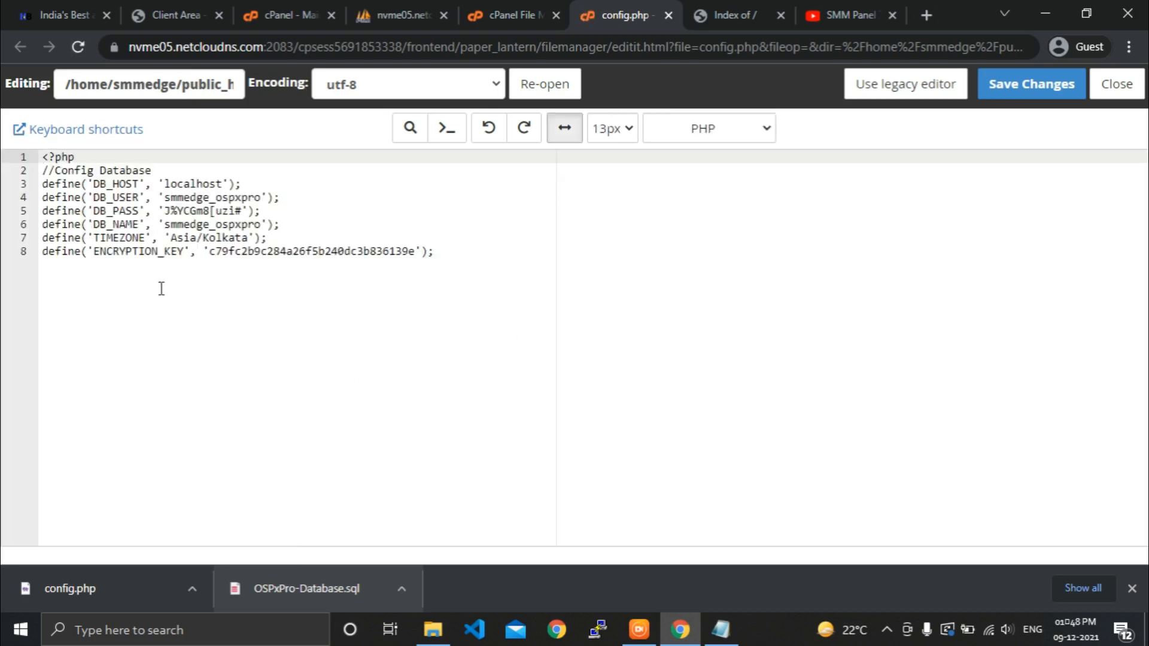
left_click(494, 260)
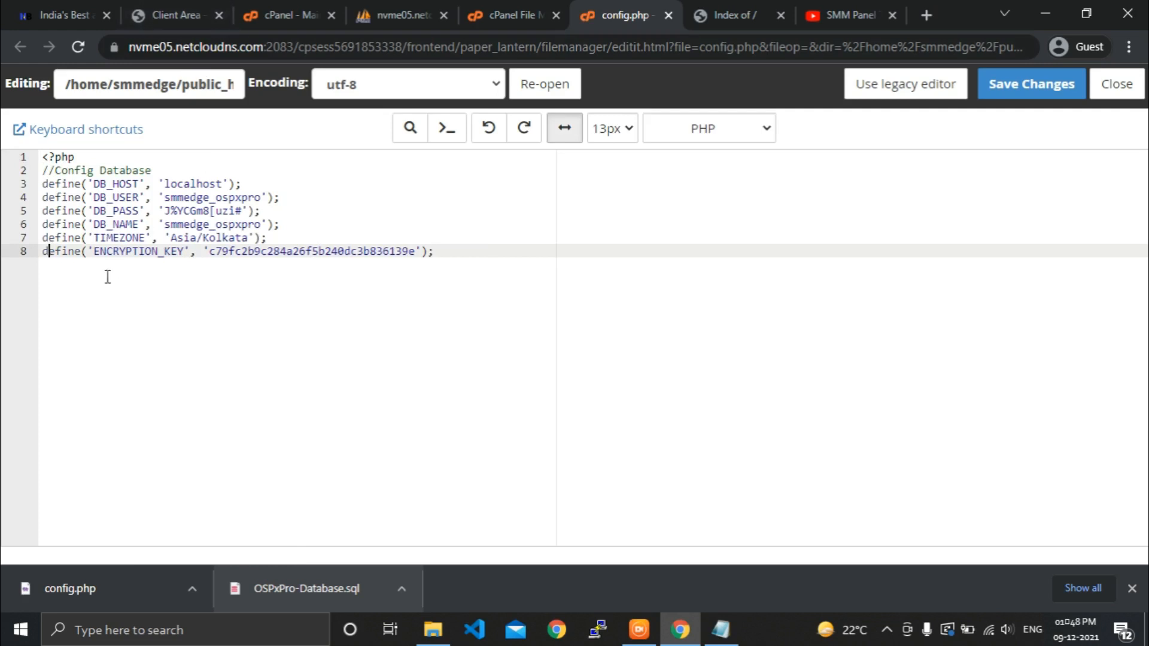
double_click(191, 197)
type("sm")
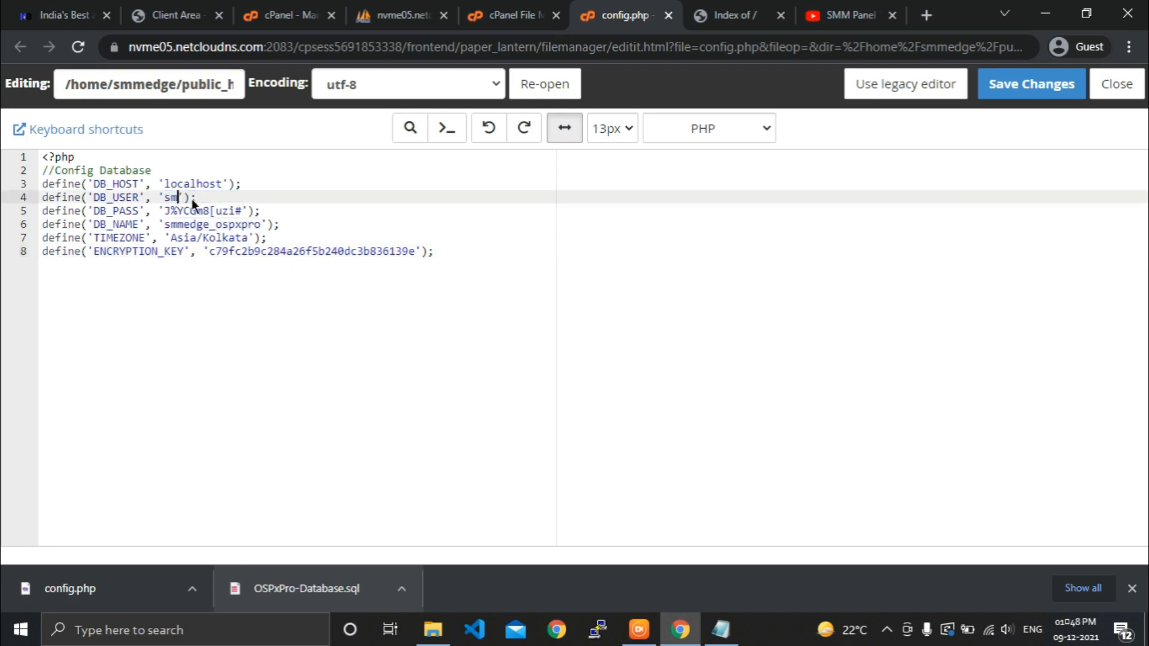
type("medge_osp")
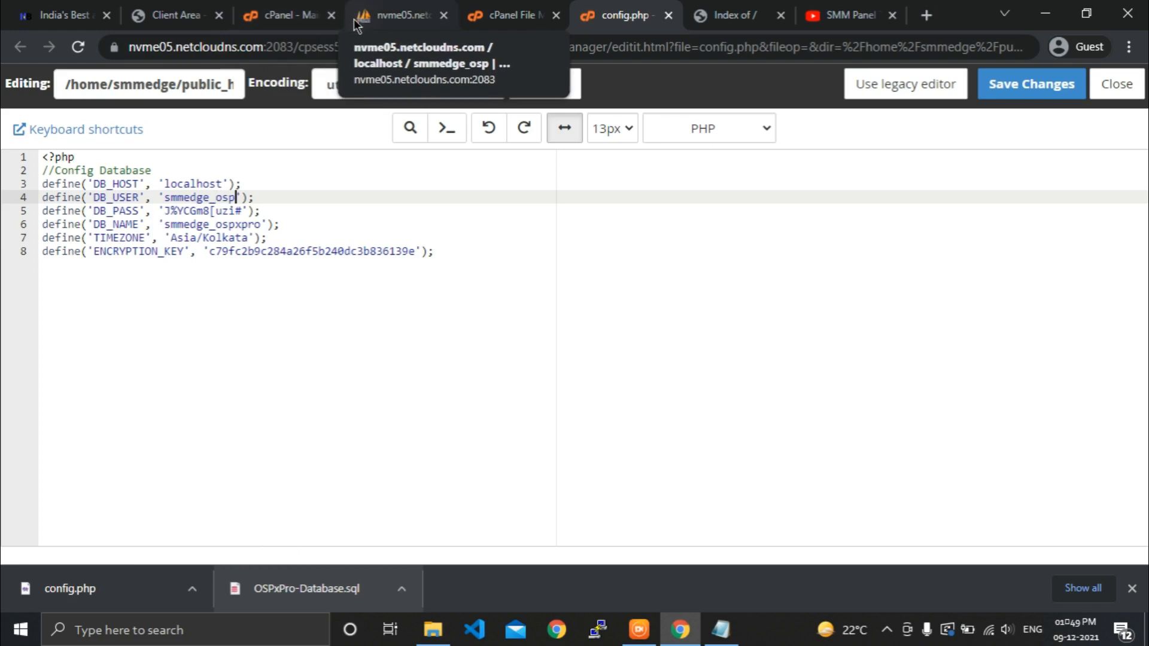
From the cPanel home page, search 'mysq' and open MySQL Databases.
left_click(275, 12)
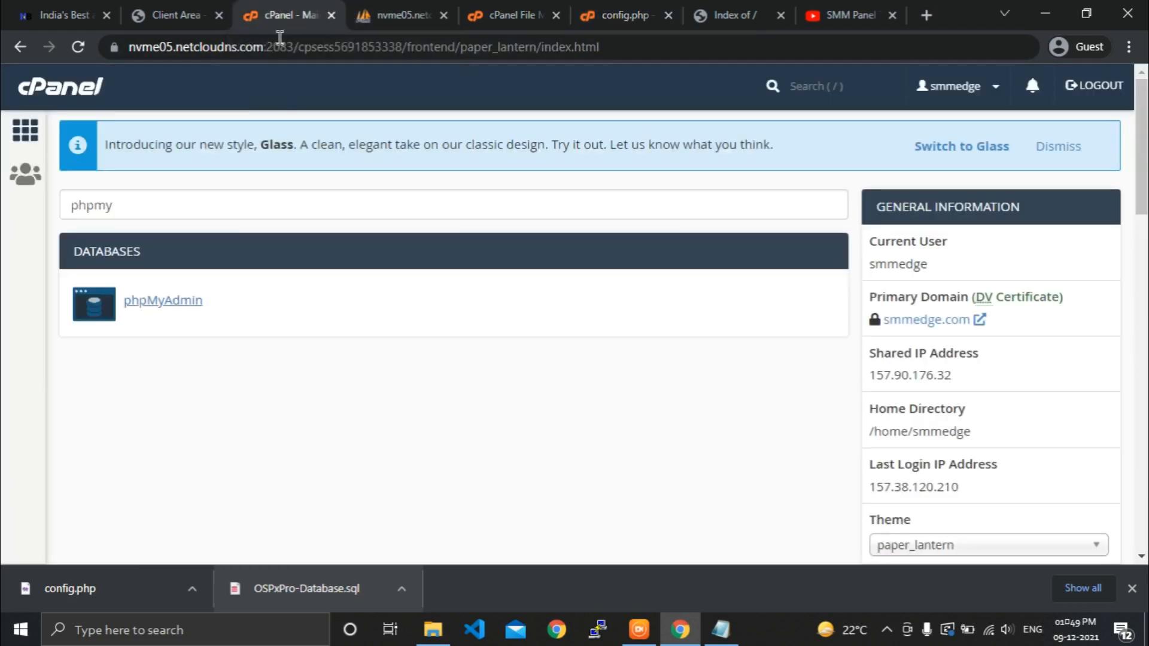
left_click(254, 202)
left_click_drag(157, 188, 44, 214)
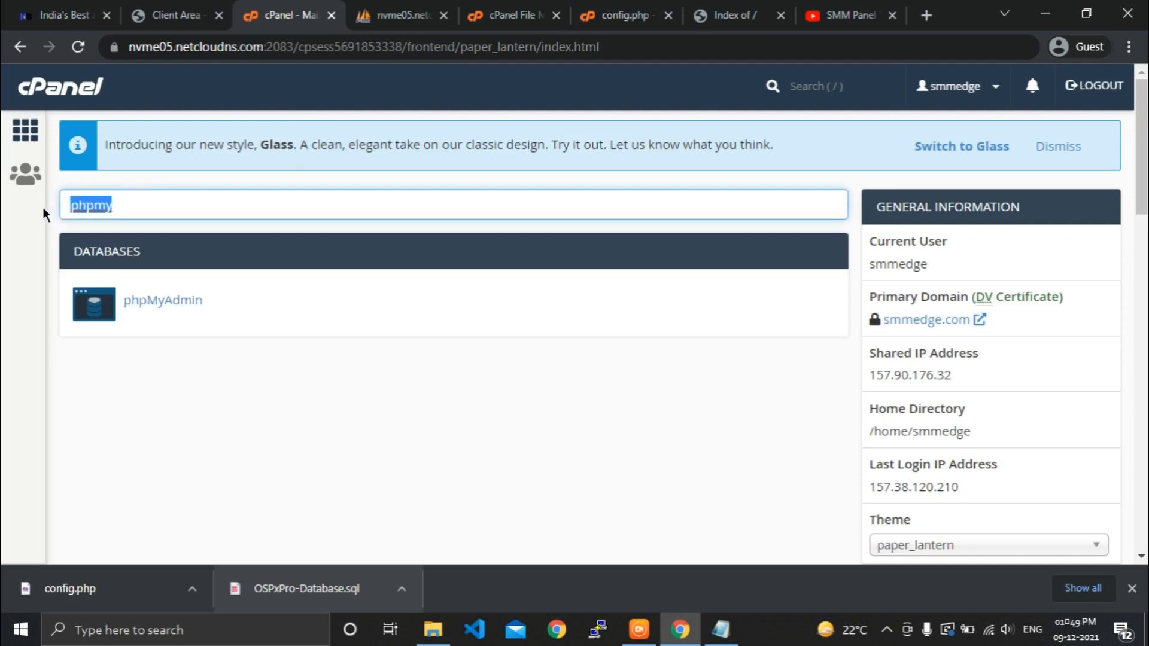
key("BackSpace")
type("mysql")
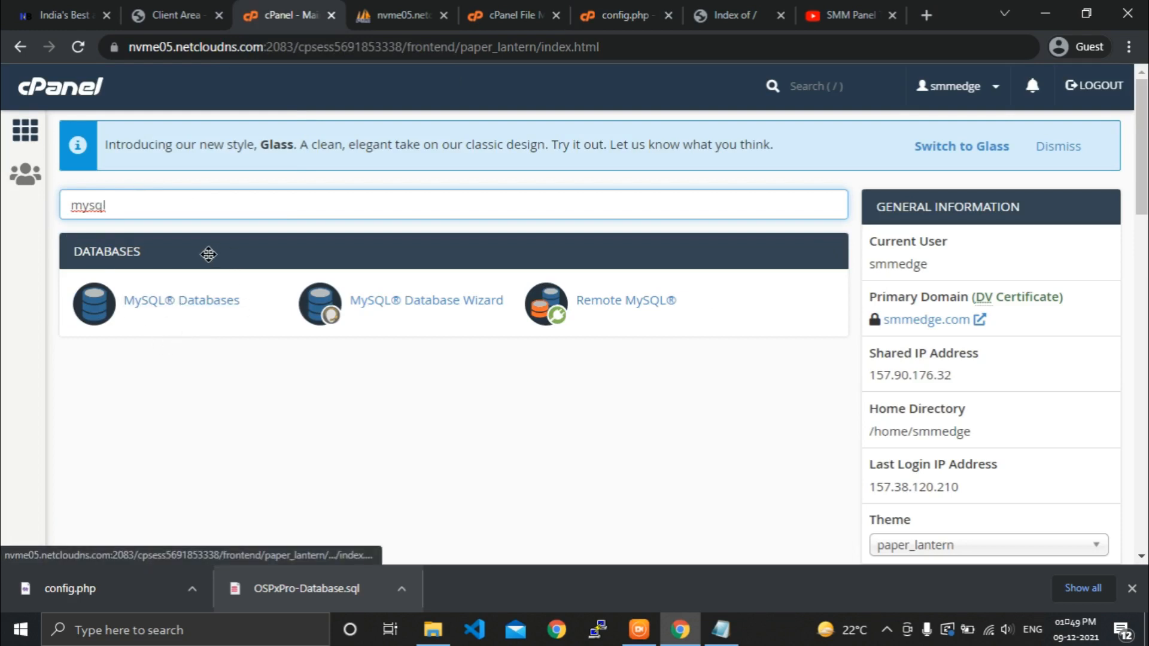
left_click(183, 306)
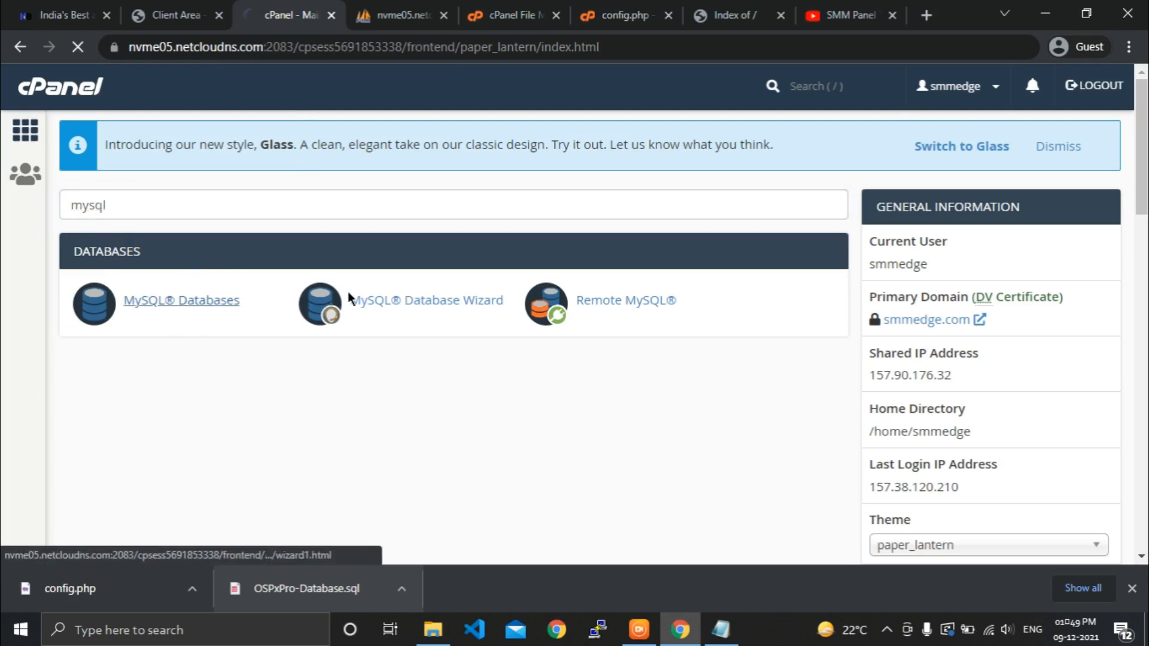
Copy the smmedge_osp name from the Current Databases list.
scroll(400, 250, "down", 3)
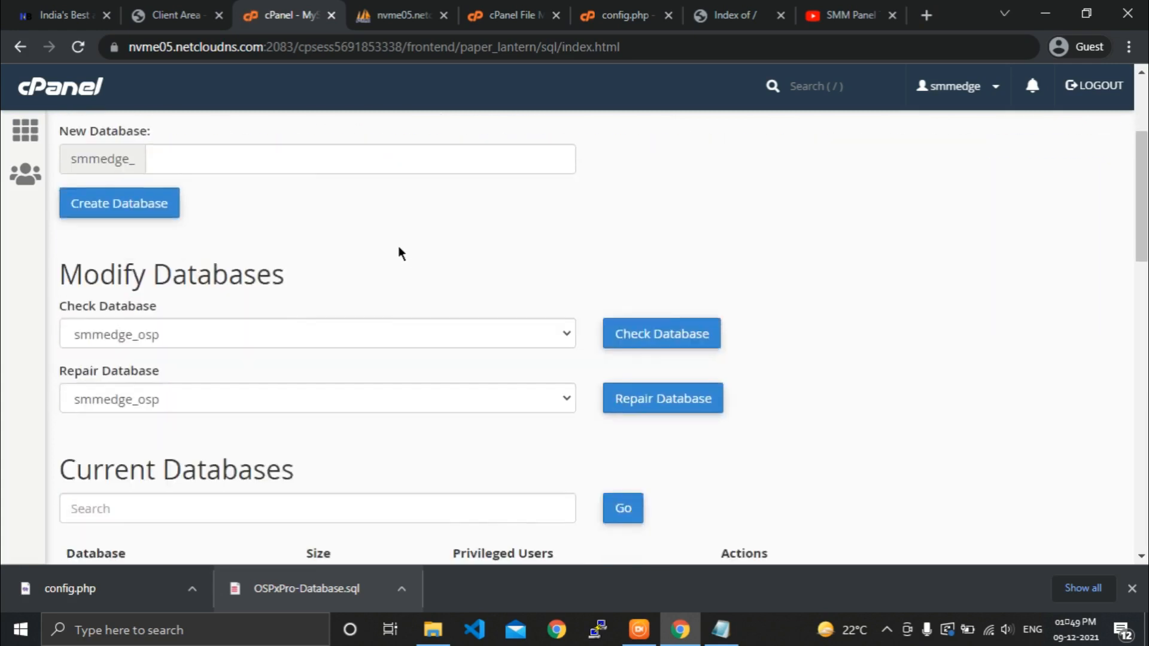
scroll(399, 251, "down", 3)
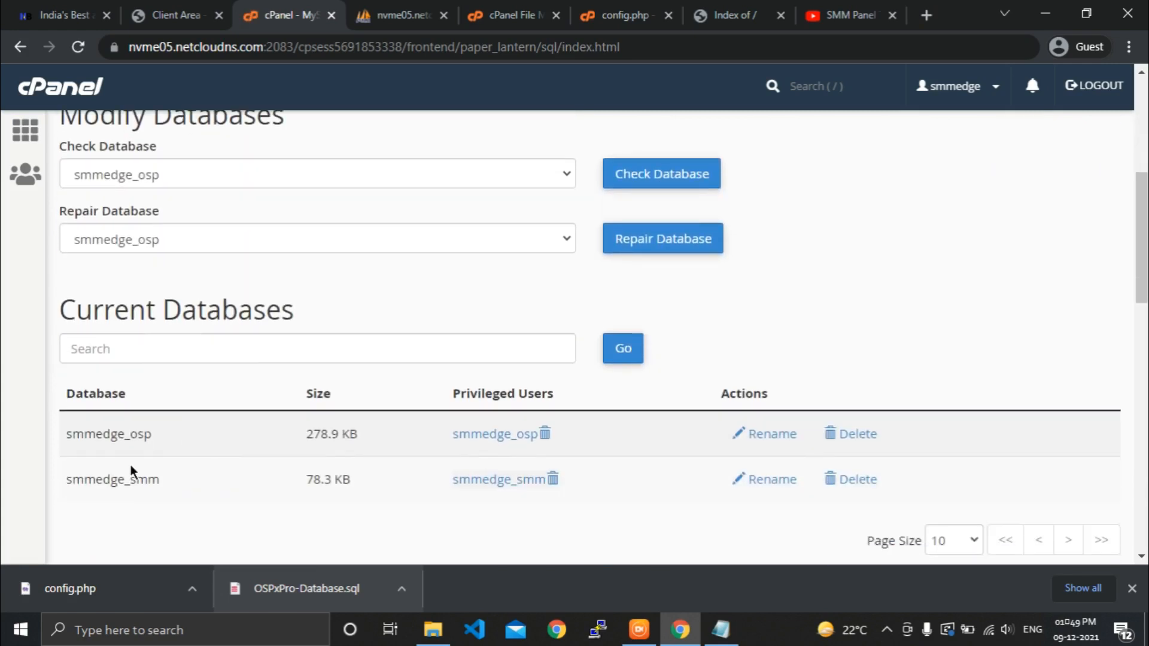
scroll(155, 430, "down", 15)
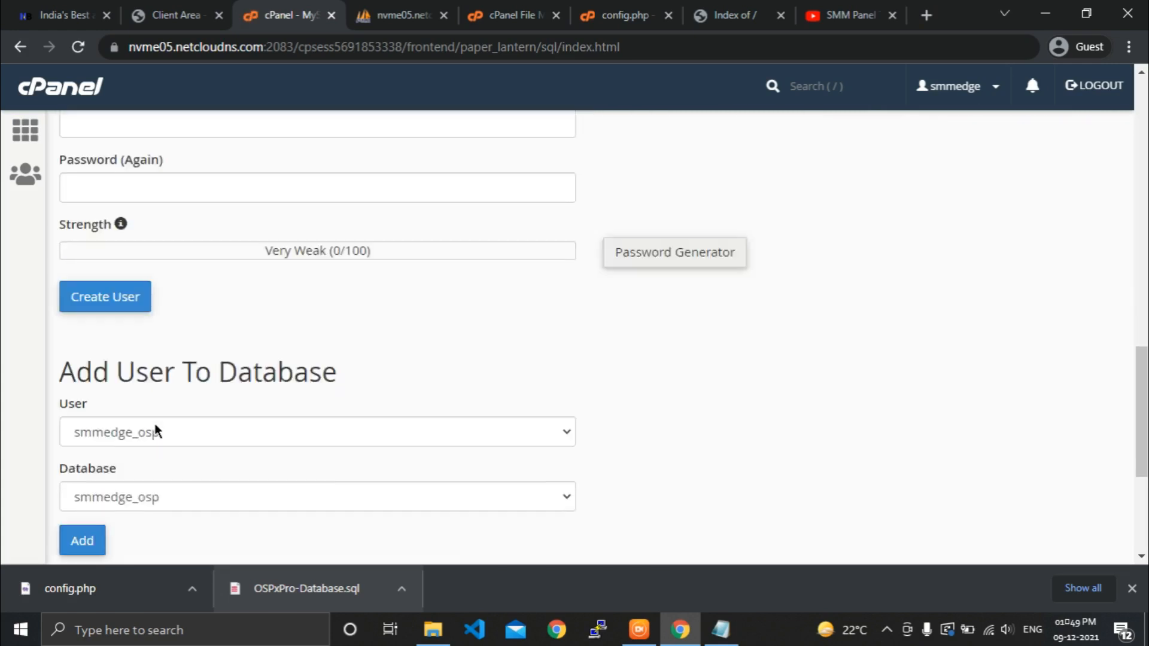
scroll(154, 430, "up", 10)
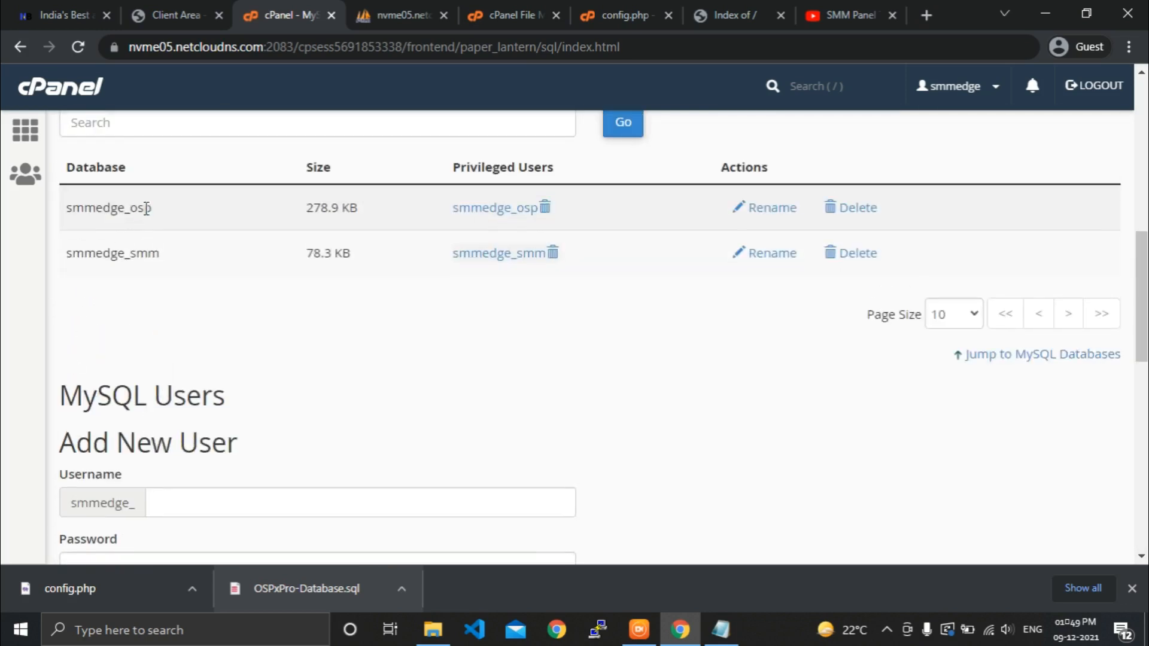
left_click_drag(146, 207, 62, 219)
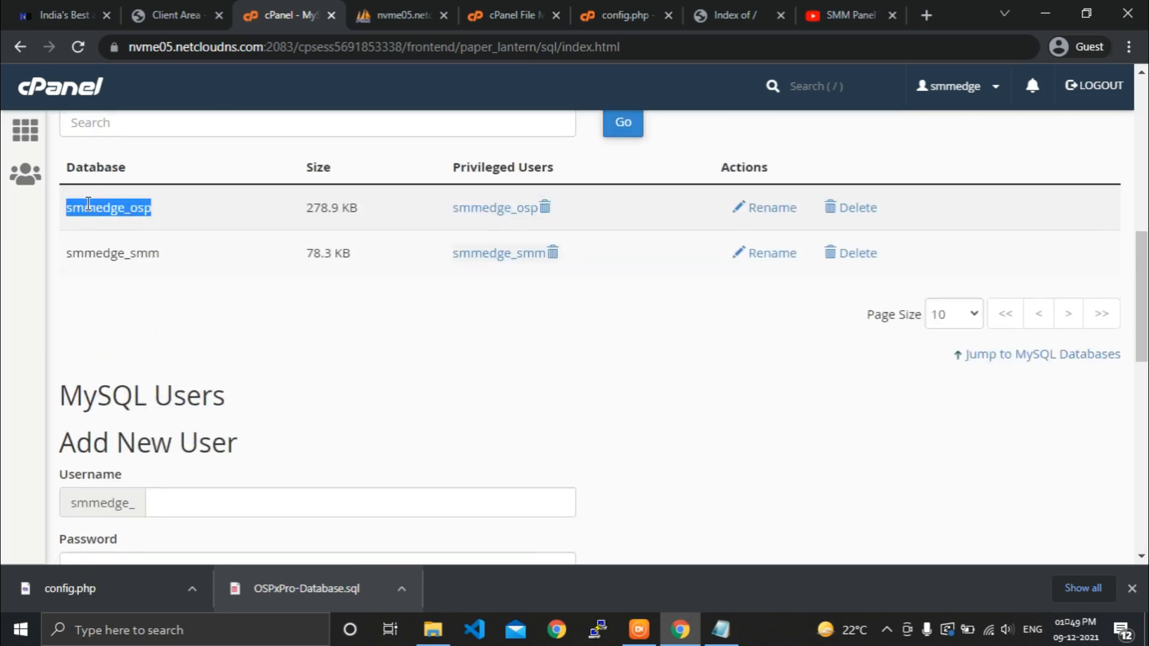
right_click(88, 204)
left_click(99, 217)
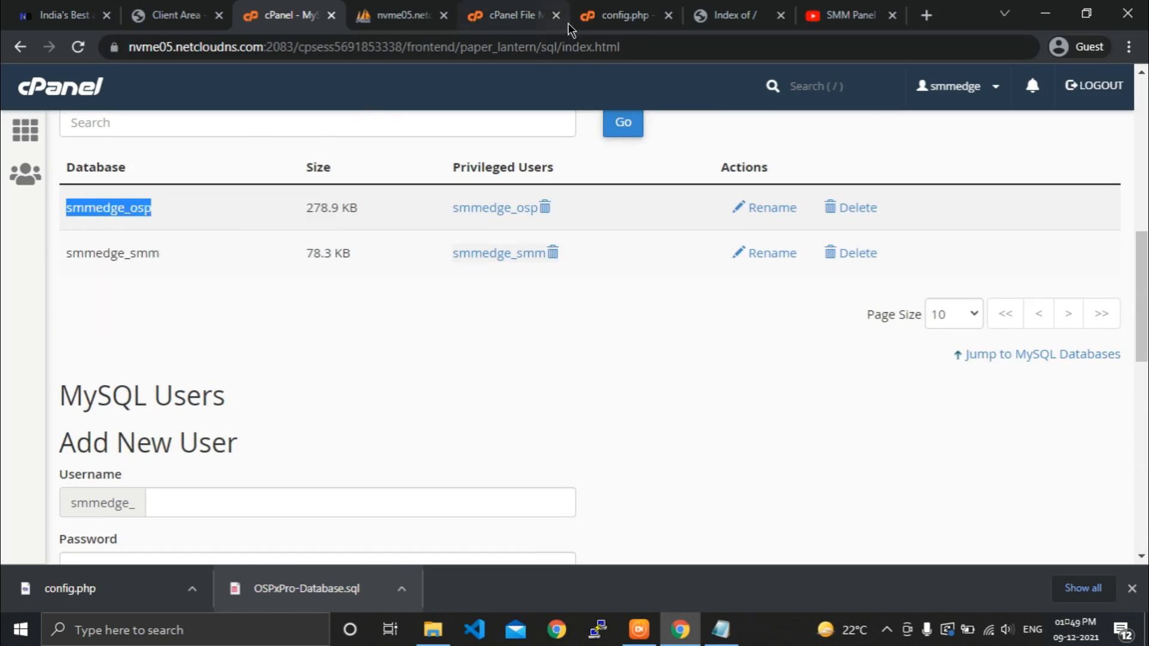
Replace the DB_NAME value in config.php with smmedge_osp.
left_click(592, 15)
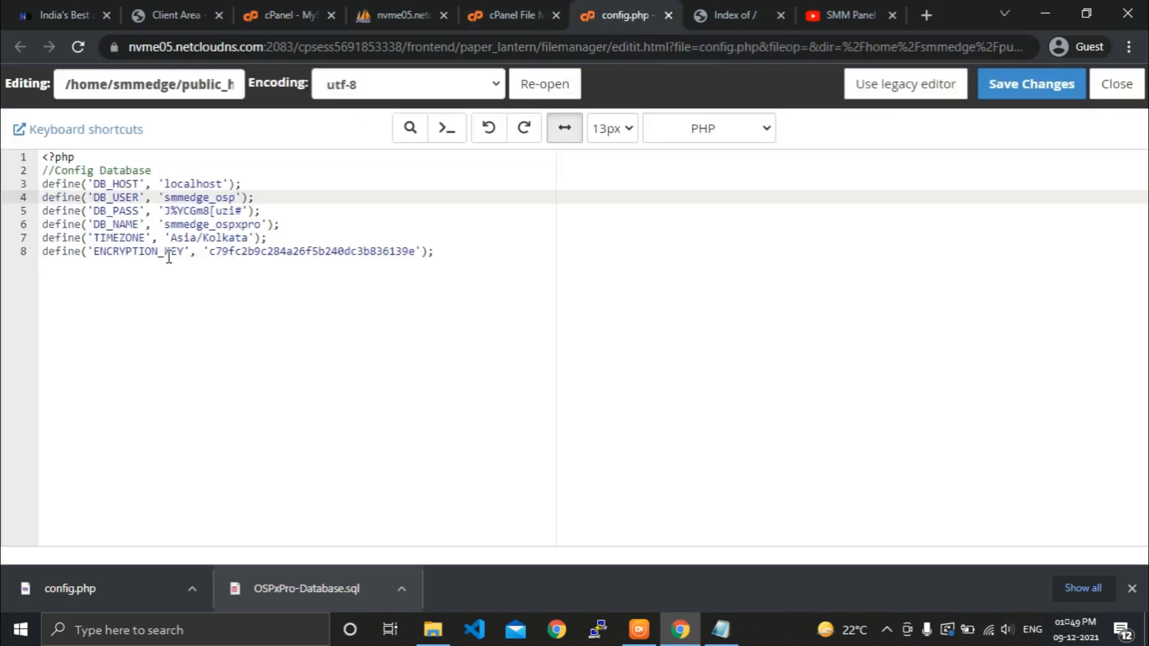
double_click(200, 223)
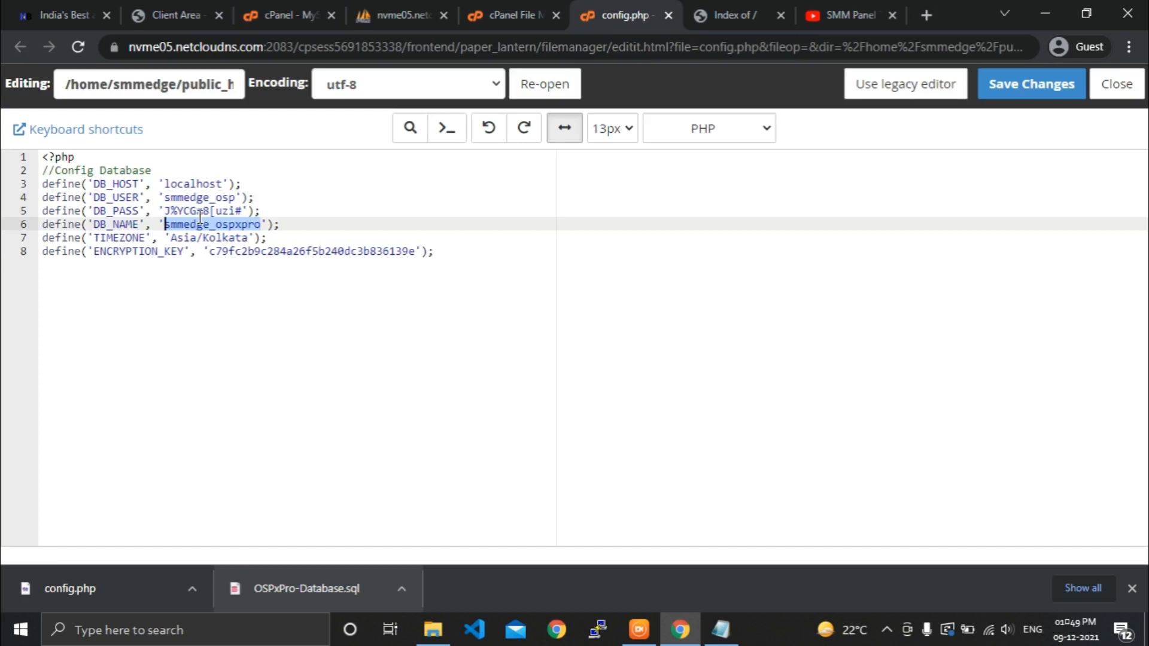
key("ctrl+v")
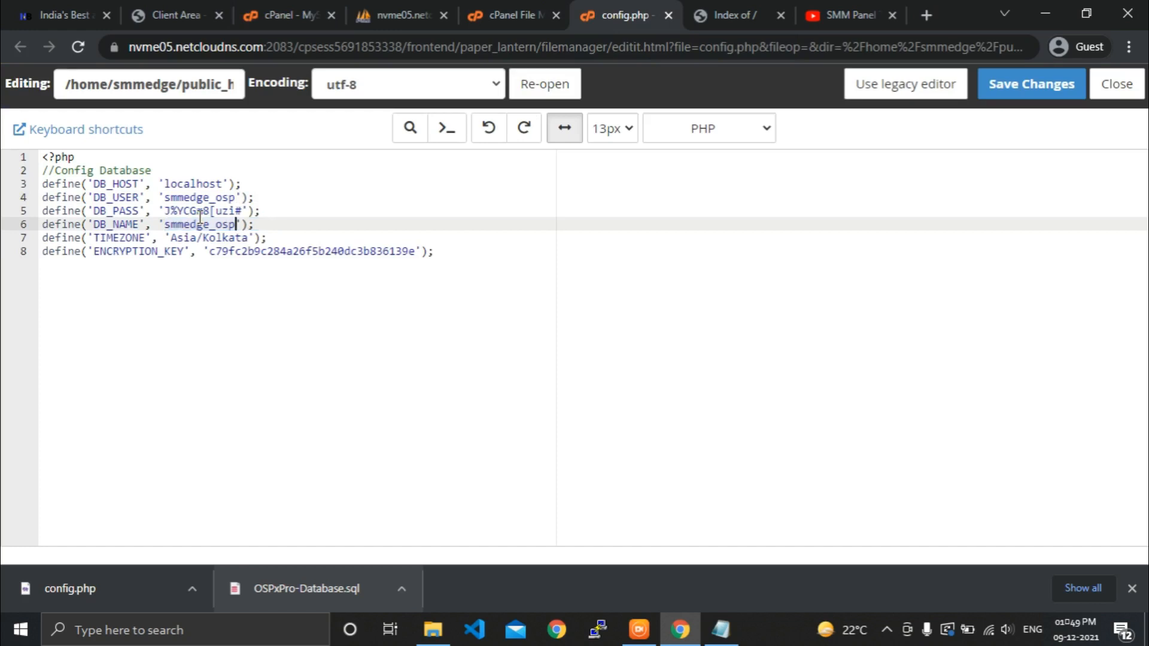
Paste the new password from the notes into DB_PASS and save config.php.
left_click(200, 210)
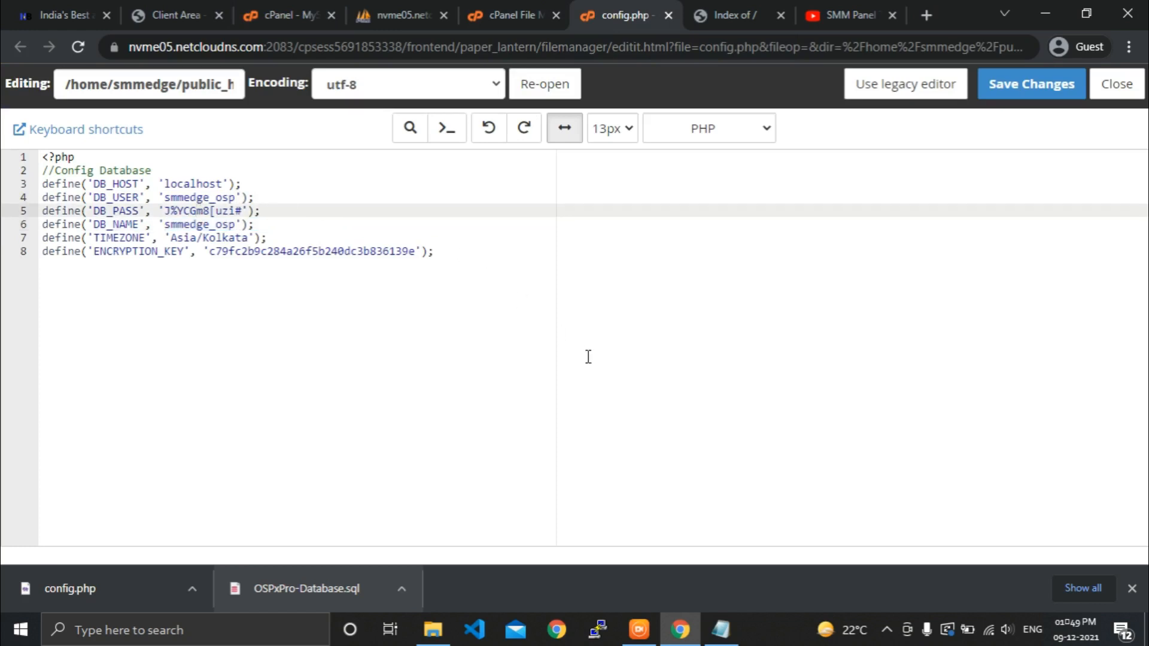
left_click(721, 629)
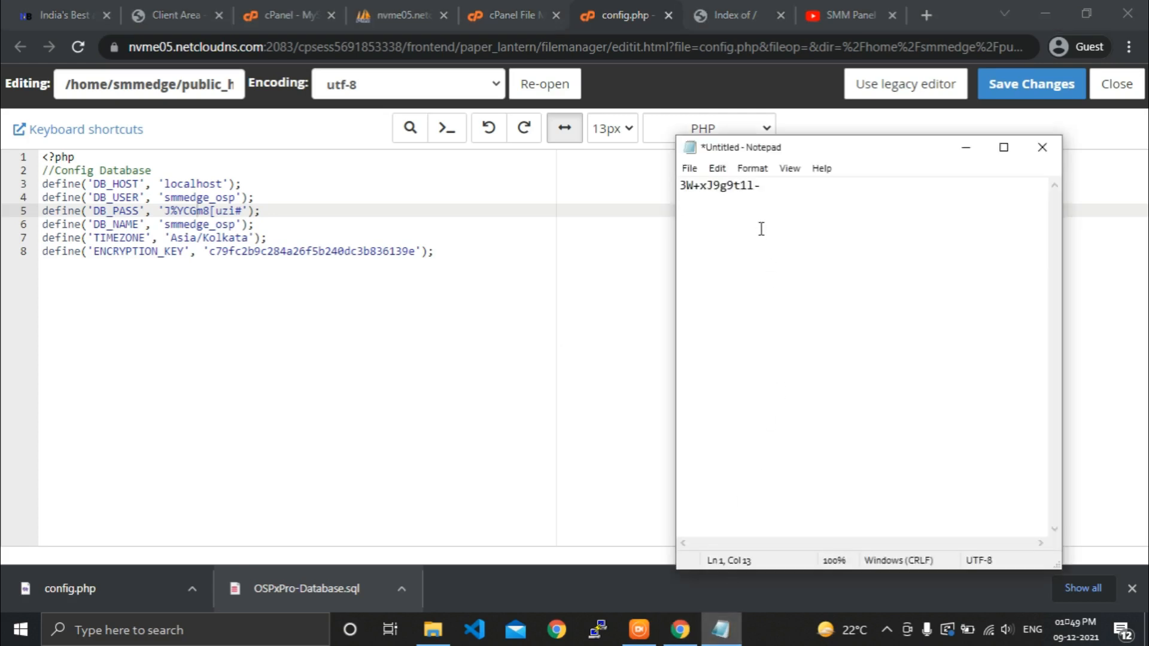
left_click_drag(765, 187, 655, 187)
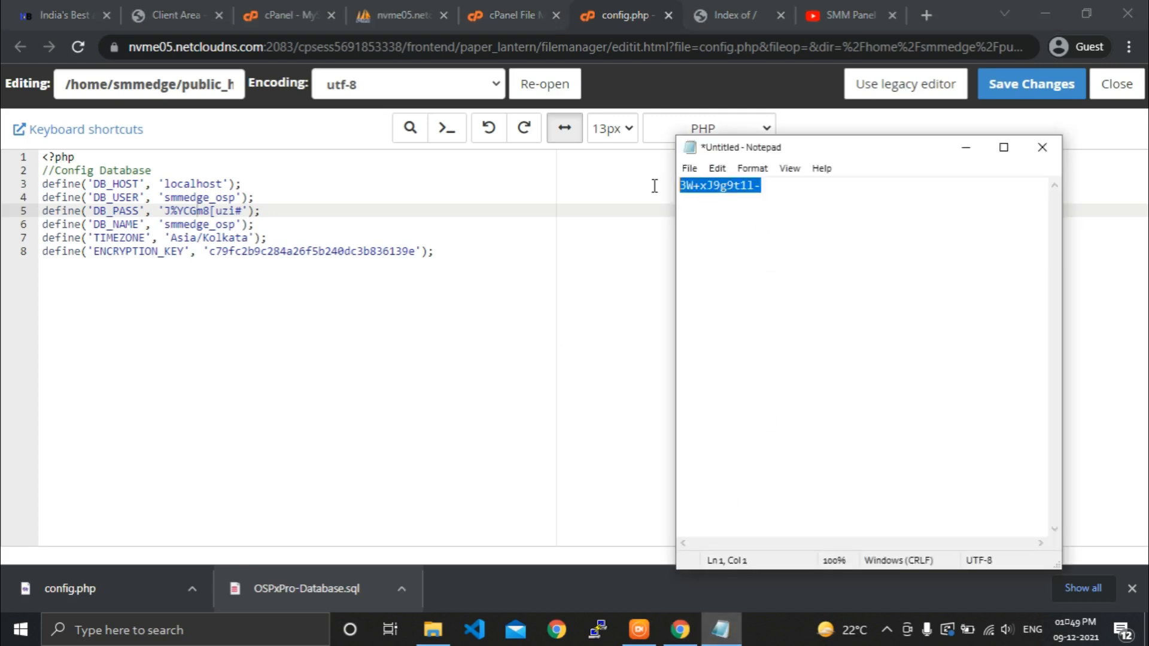
right_click(693, 185)
left_click(766, 243)
left_click(166, 210)
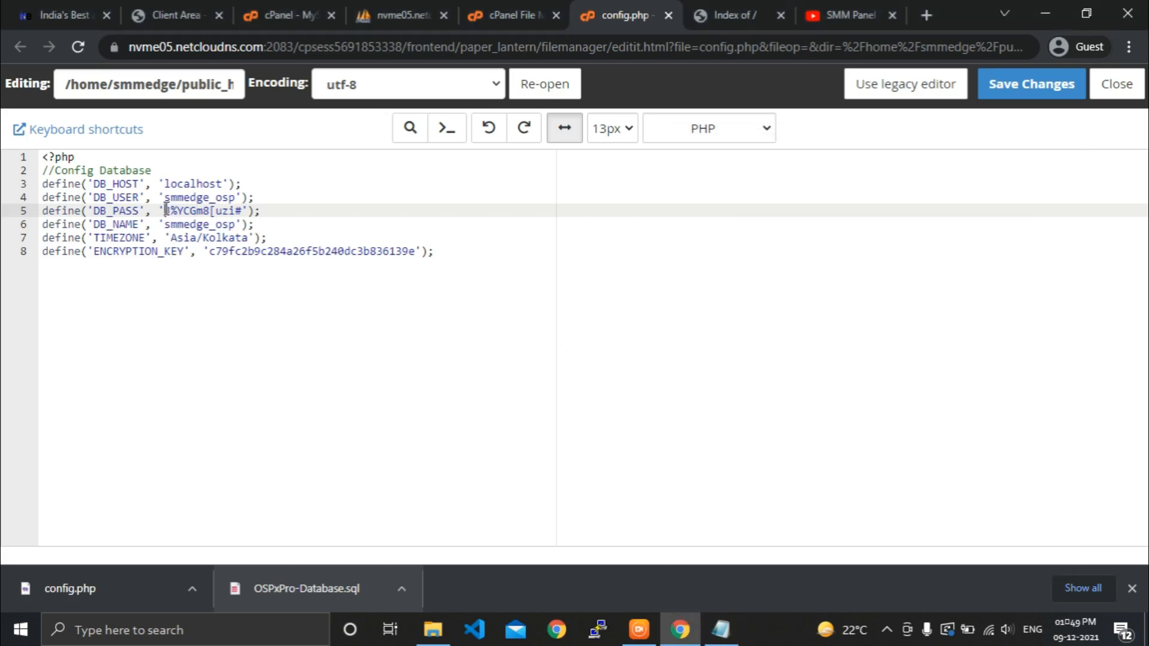
left_click_drag(167, 210, 241, 215)
right_click(239, 215)
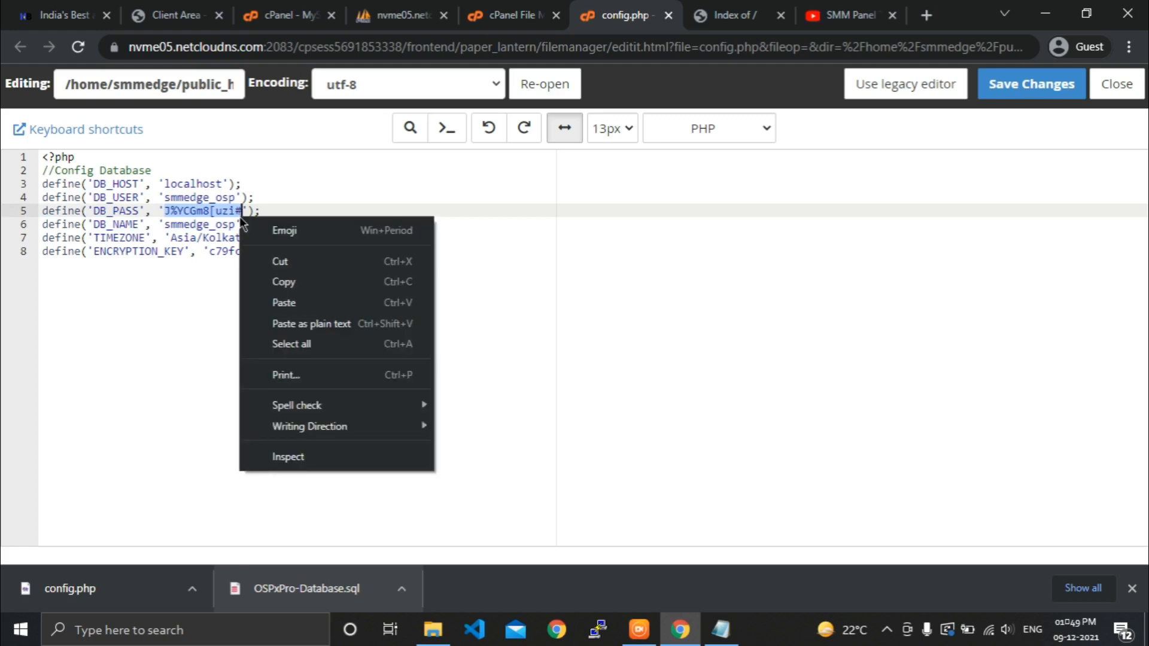
left_click(308, 302)
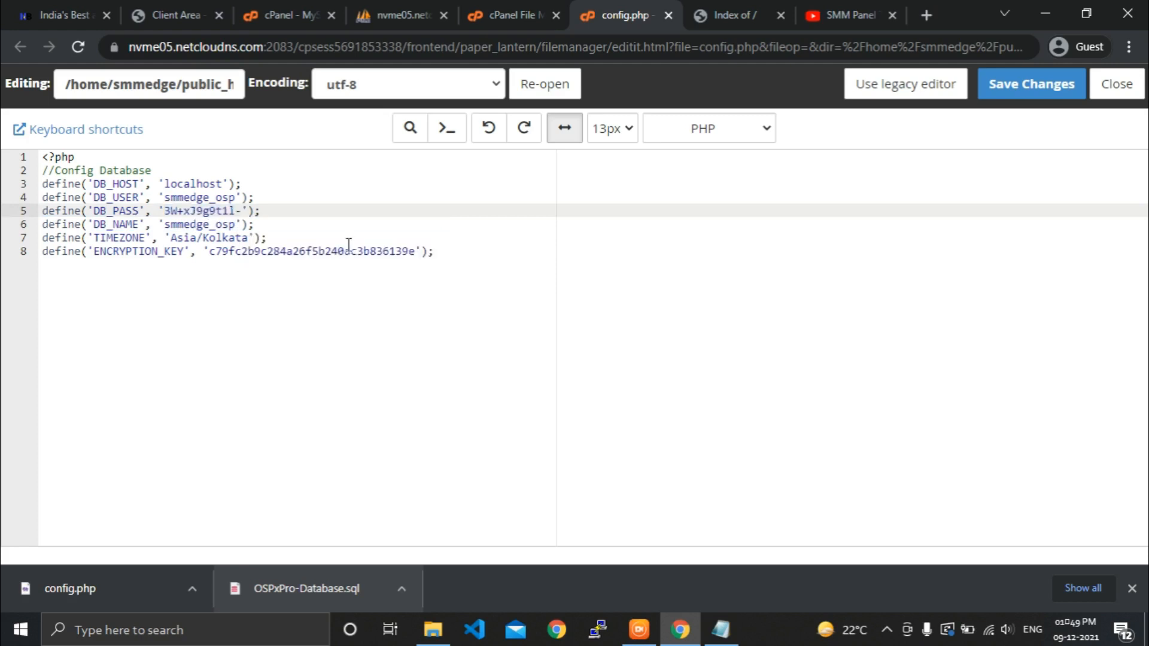
left_click(989, 96)
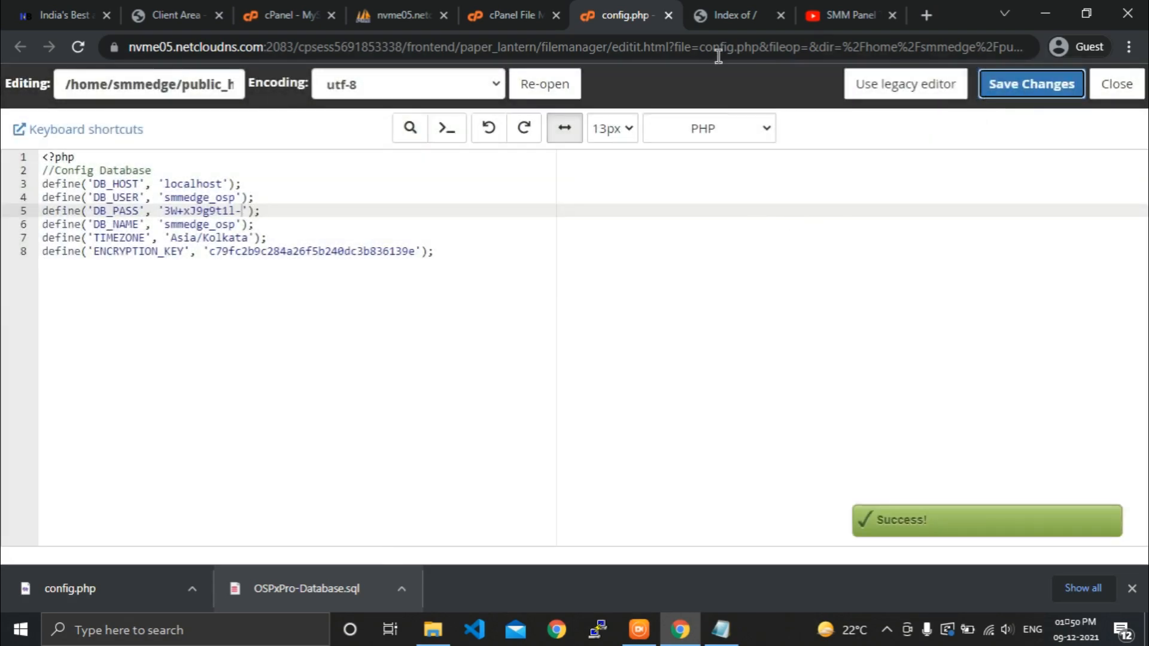
Load smmedge.com and browse the OSPxPro 'Providing Powerful Automation Services for SMM & SEO' homepage.
left_click(718, 15)
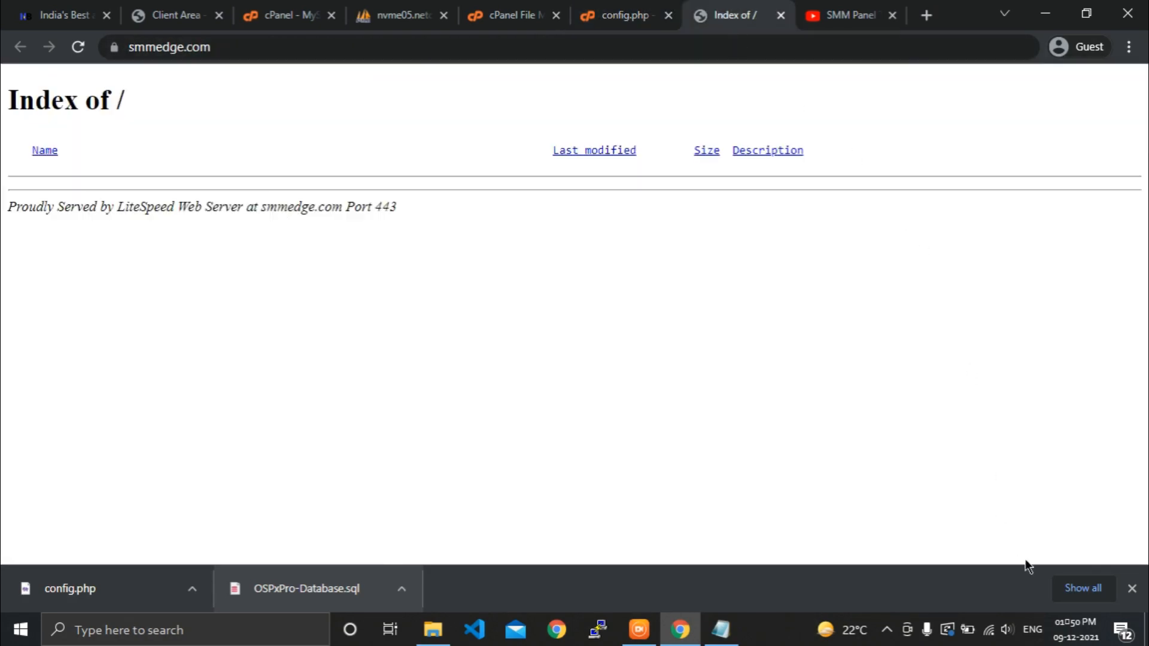
left_click(1131, 588)
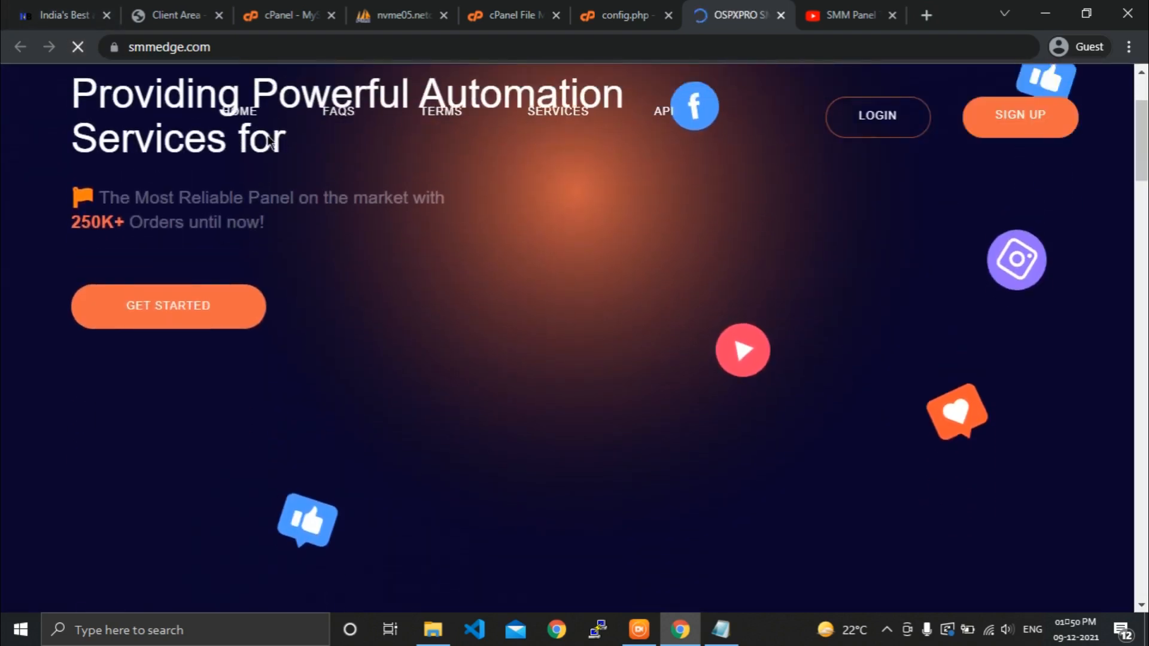
scroll(271, 142, "down", 5)
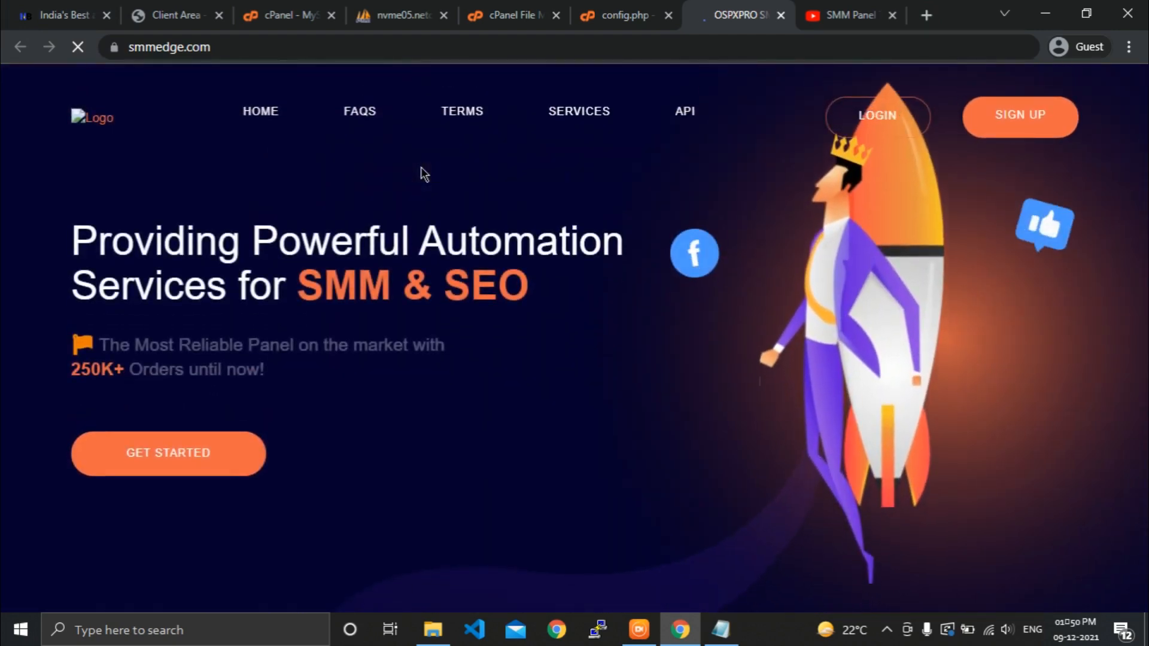
scroll(371, 290, "down", 10)
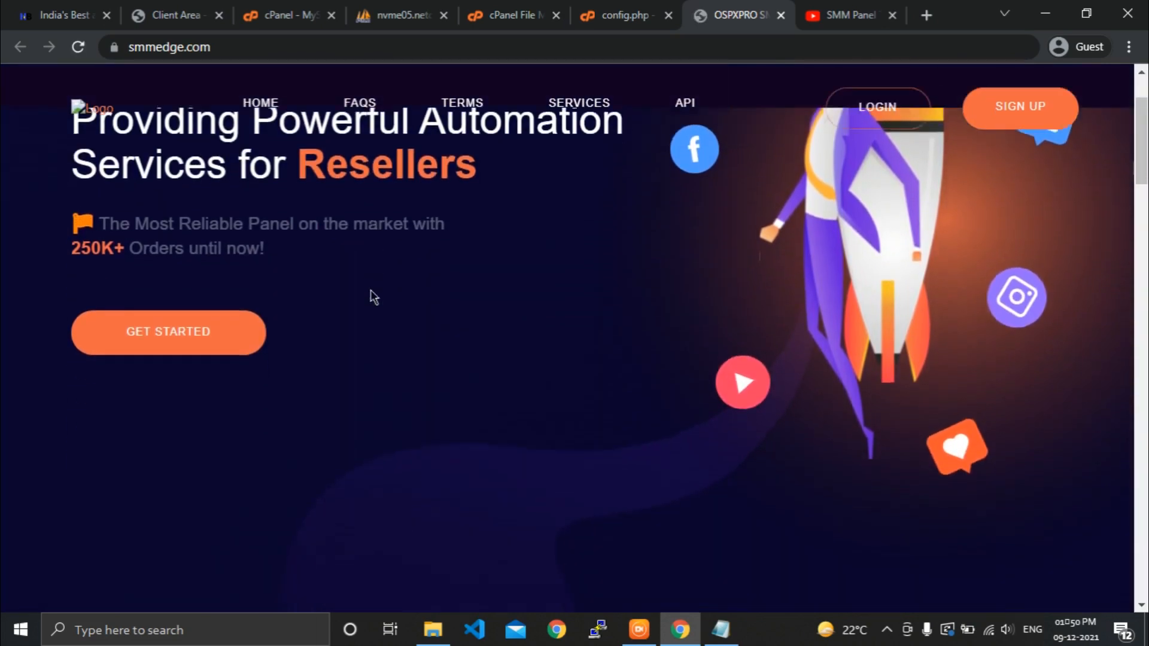
scroll(371, 292, "down", 10)
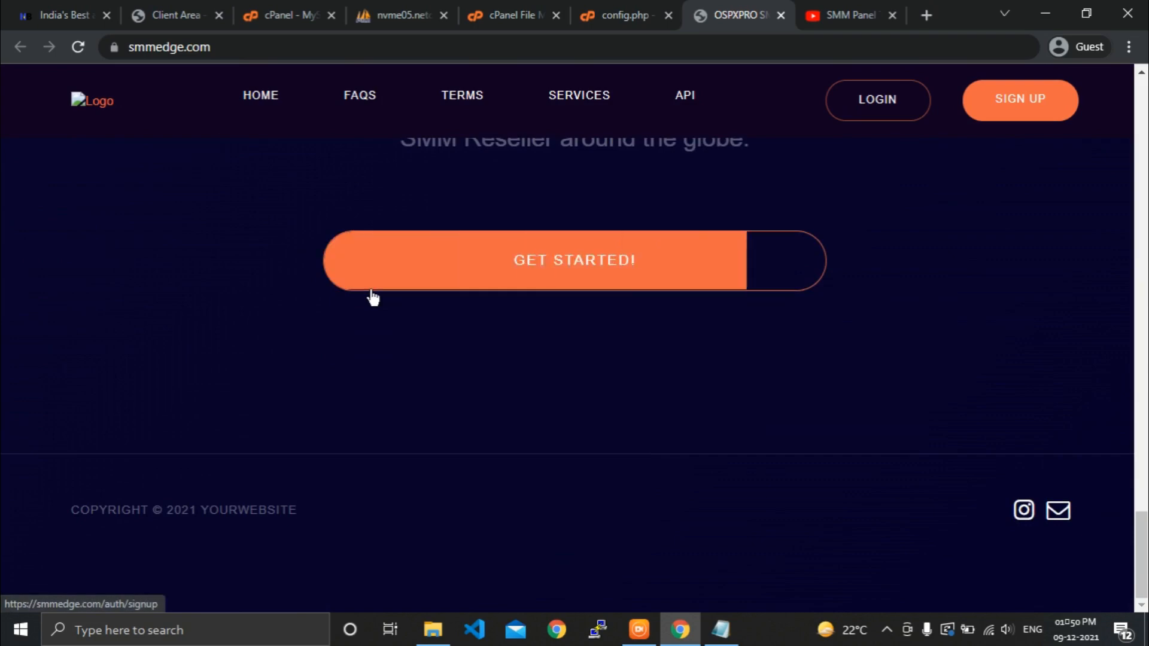
scroll(371, 291, "up", 10)
scroll(371, 289, "up", 10)
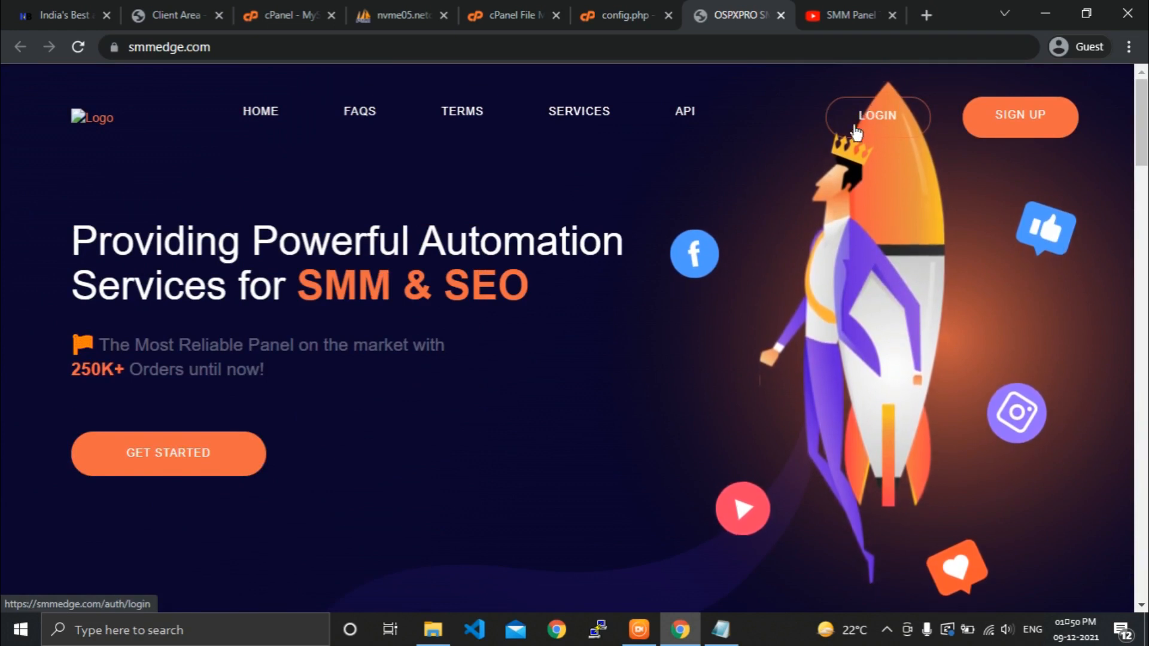
Sign in on the panel's login page with the admin e-mail and password.
left_click(883, 120)
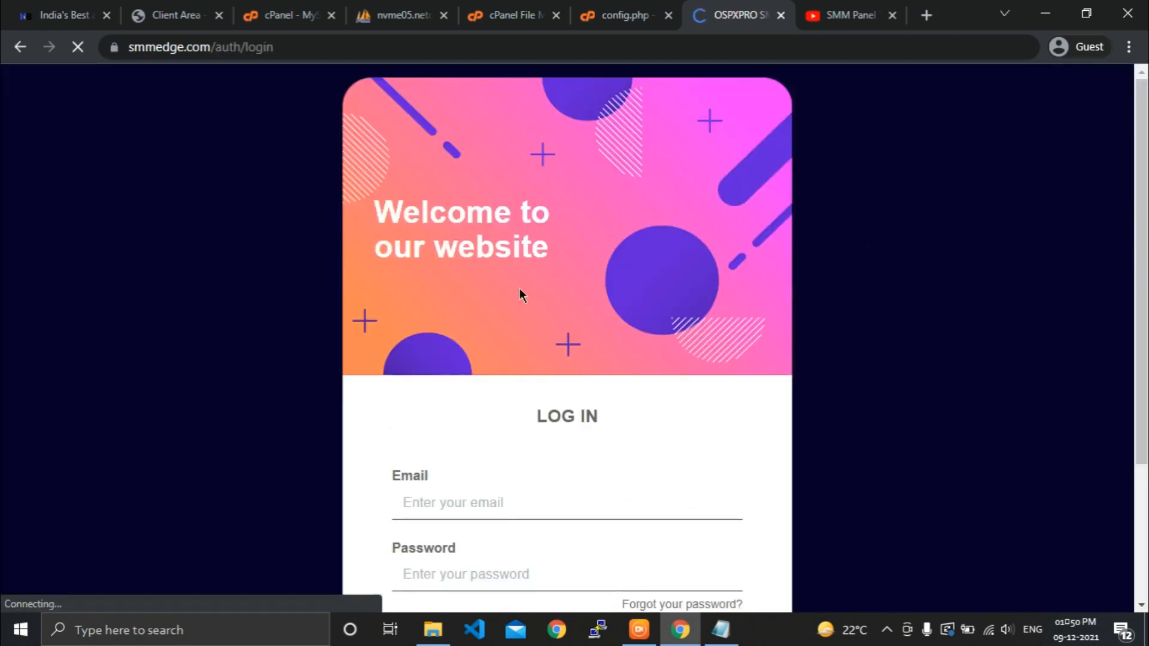
left_click(522, 498)
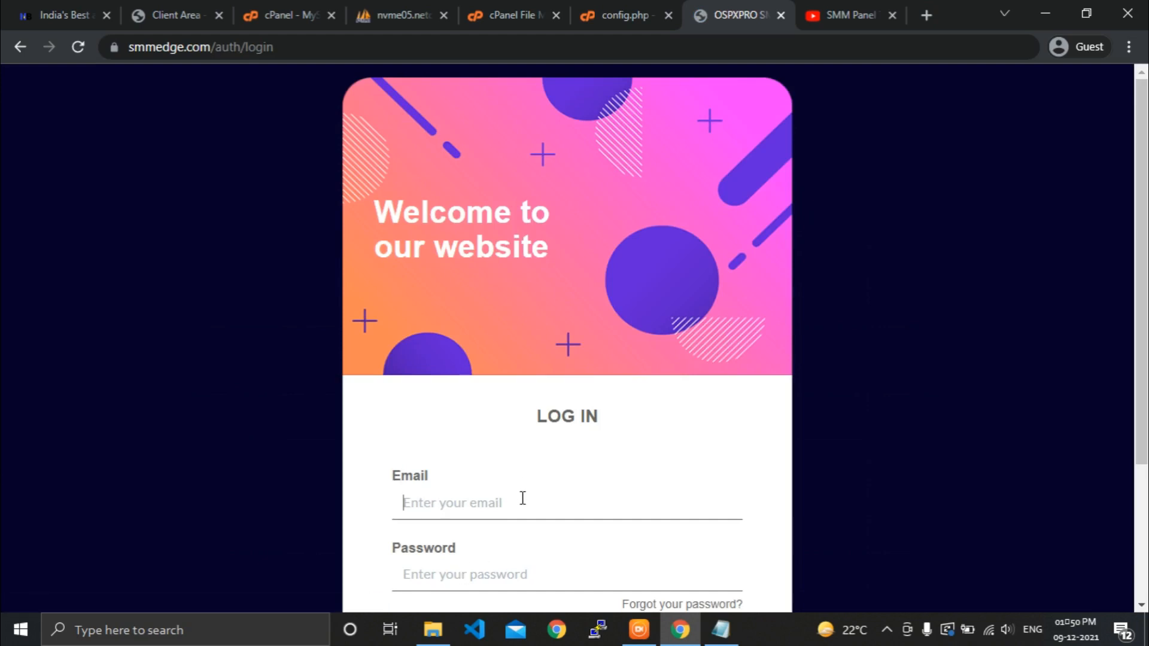
type("admin@adm")
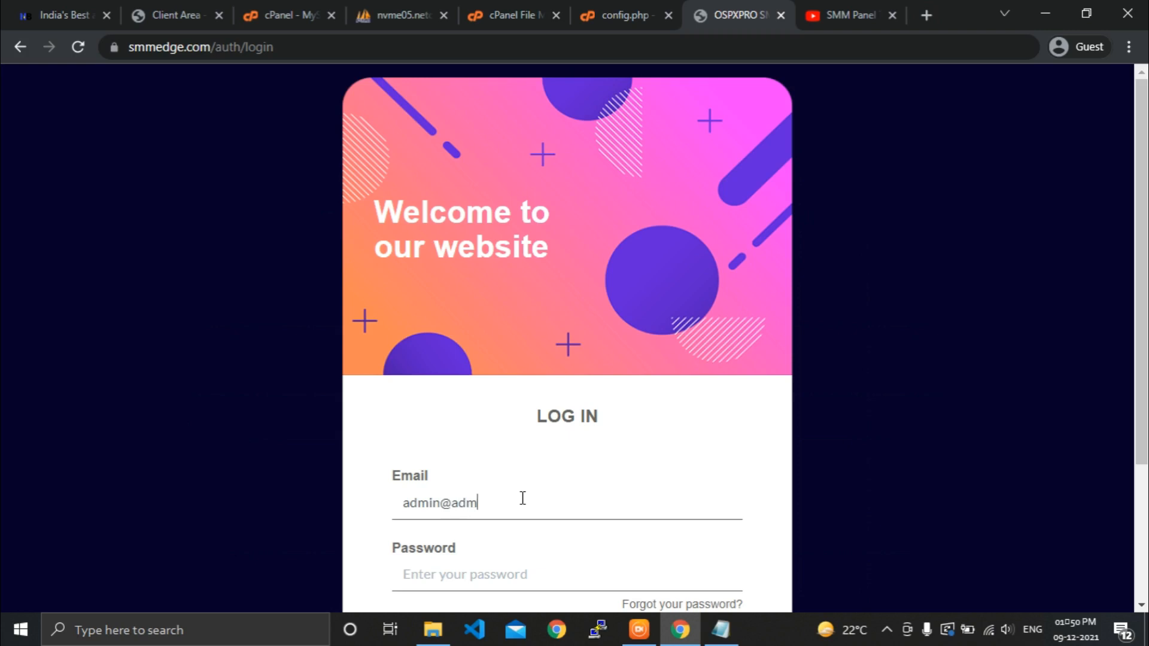
type("in.com")
scroll(522, 440, "down", 3)
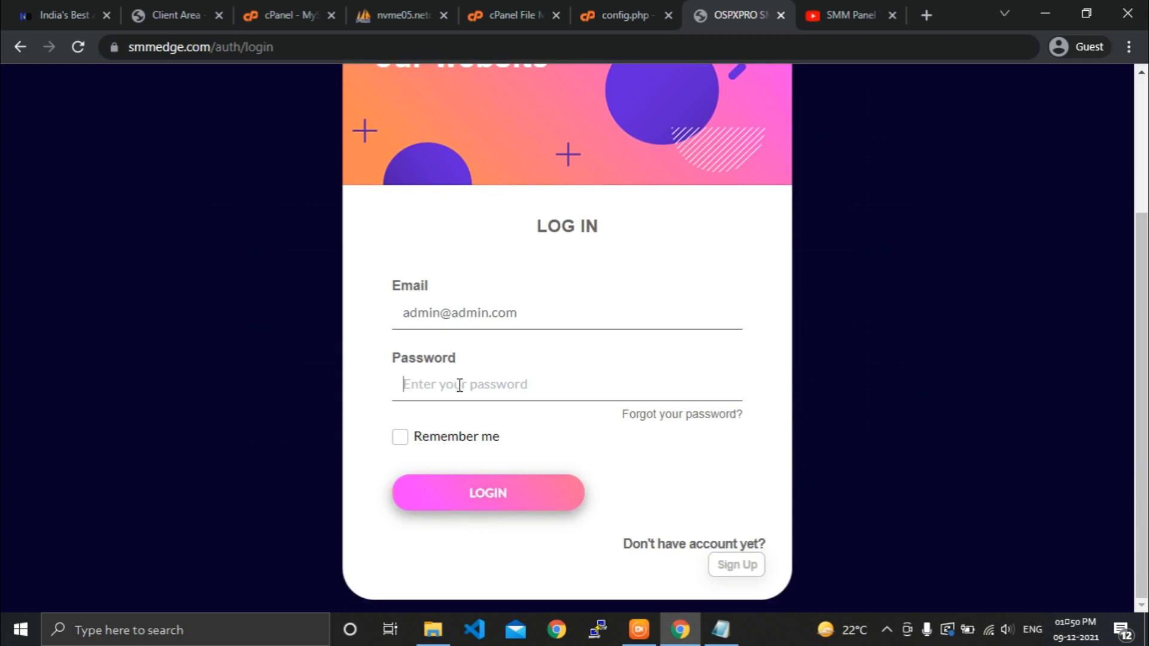
type("12345")
left_click(479, 495)
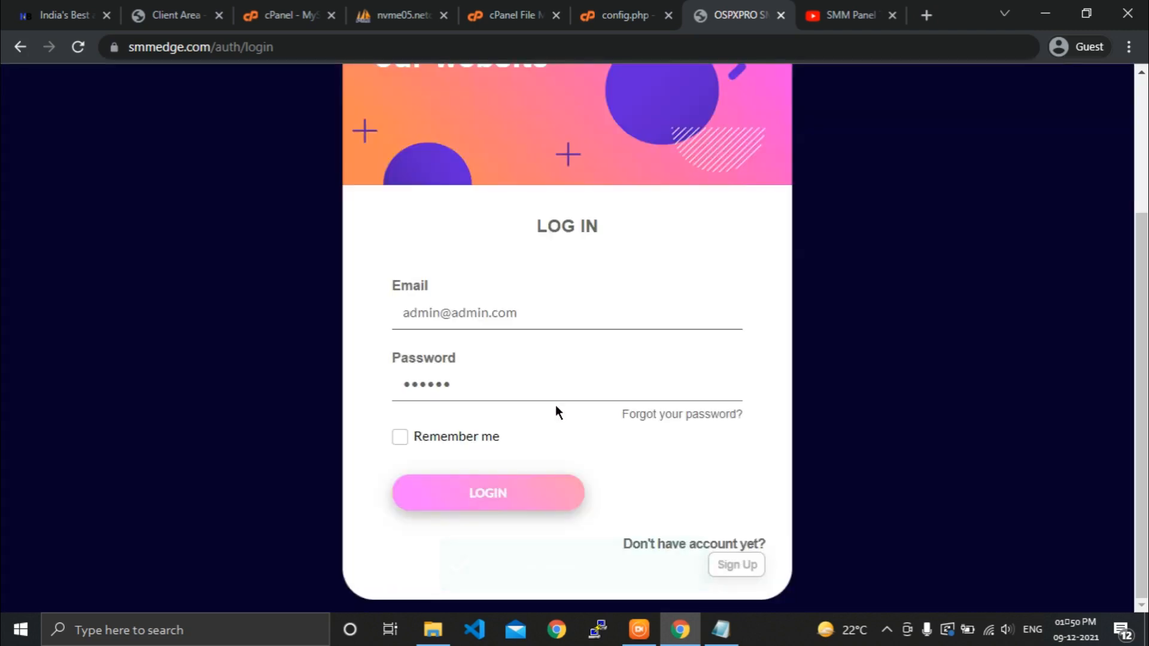
scroll(555, 405, "up", 1)
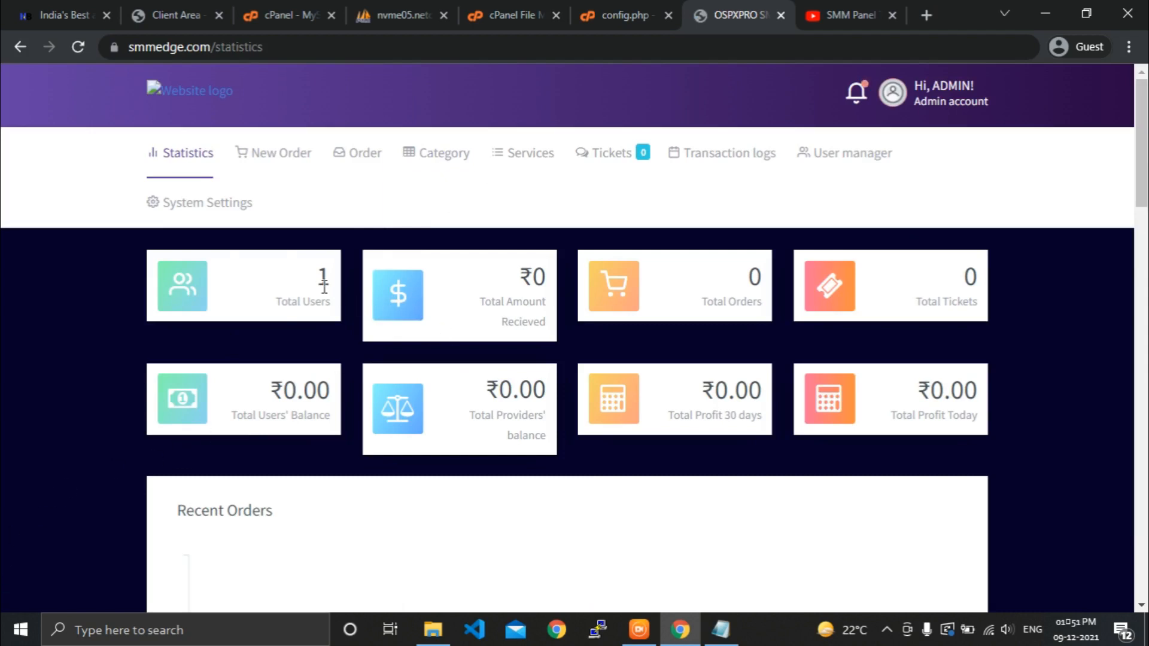
Review the System Settings > WebSite Setting form, then go to the SMM Panel Tech YouTube channel.
scroll(802, 286, "down", 1)
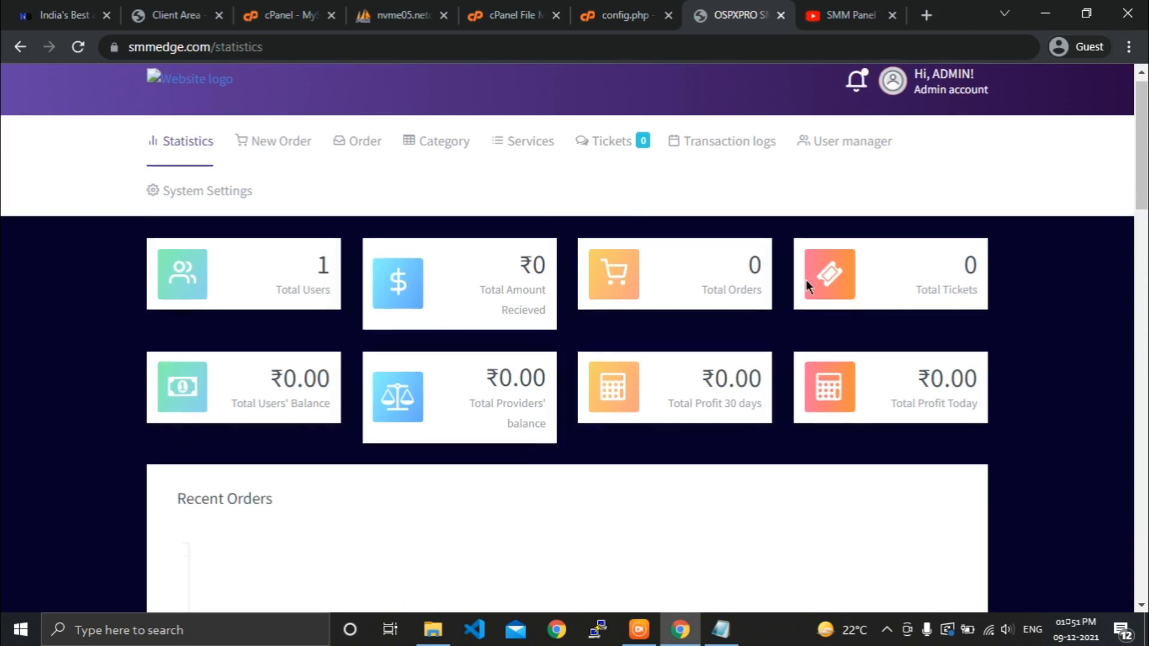
scroll(808, 287, "down", 5)
scroll(785, 329, "up", 5)
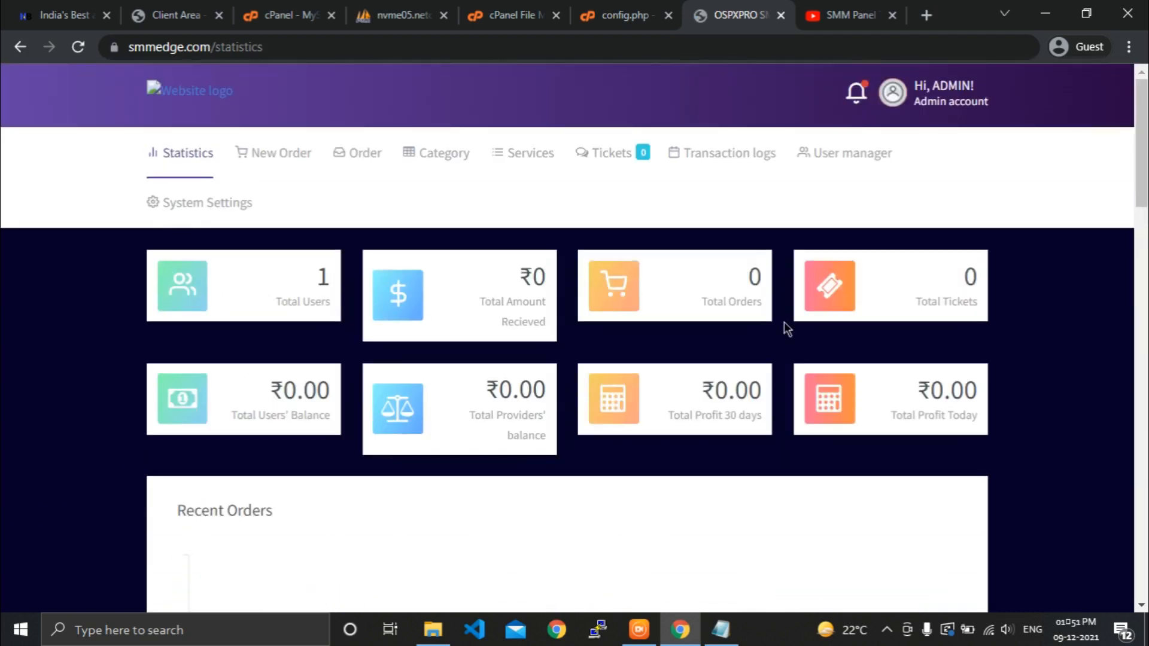
left_click(236, 203)
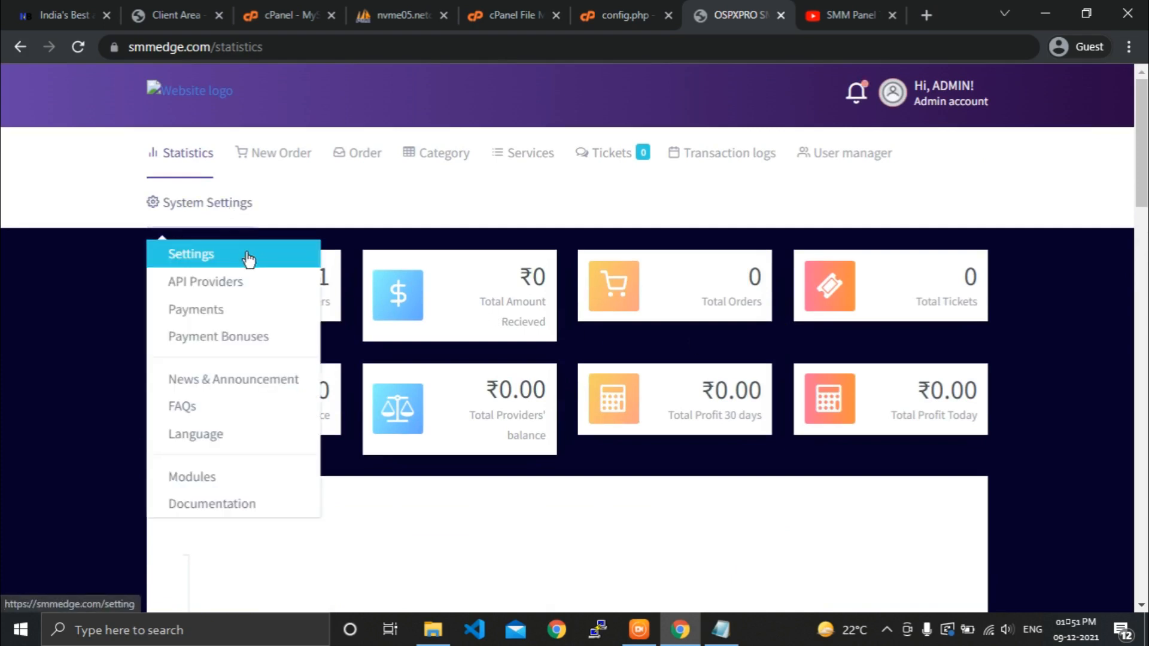
left_click(249, 258)
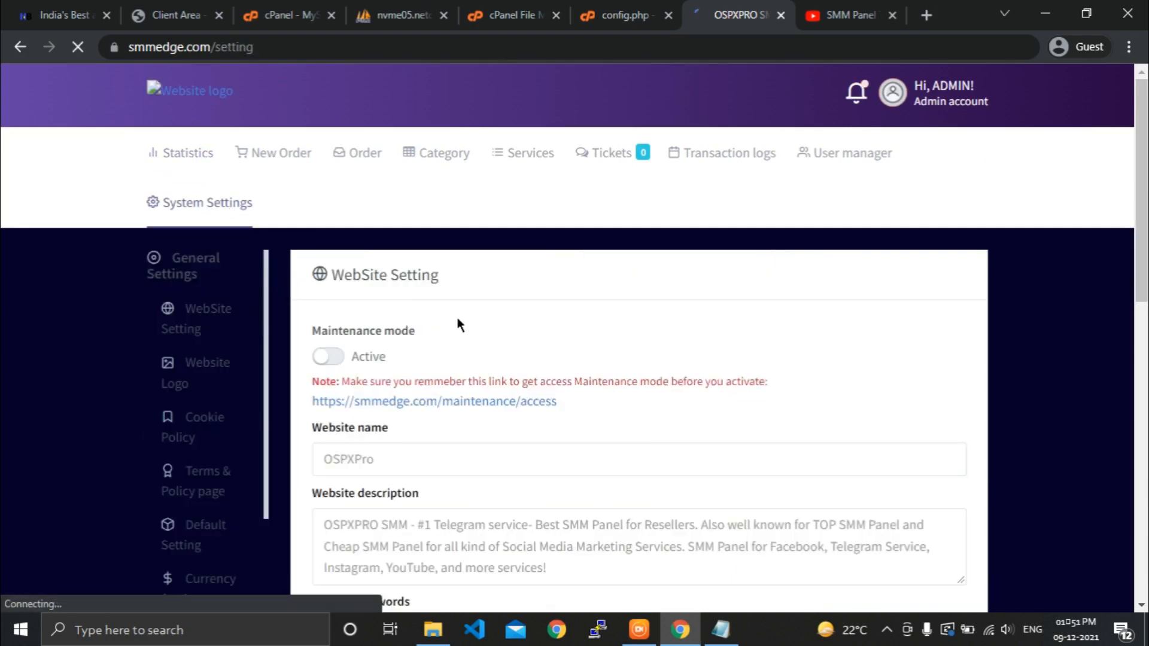
scroll(483, 374, "down", 2)
scroll(425, 375, "down", 3)
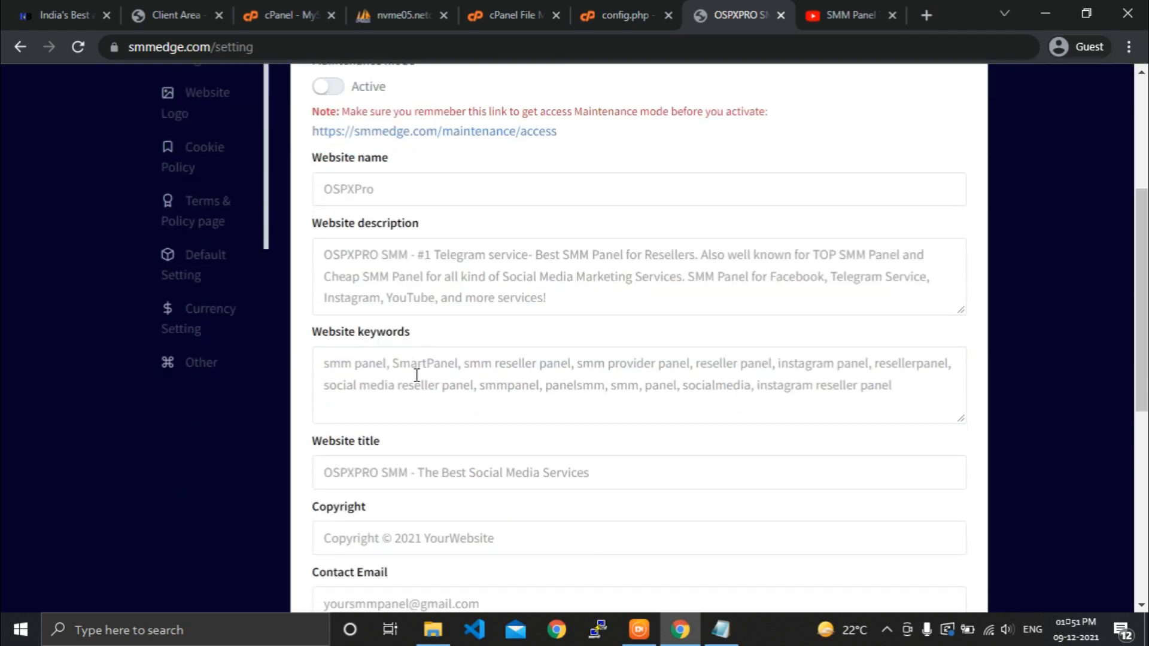
scroll(451, 411, "down", 6)
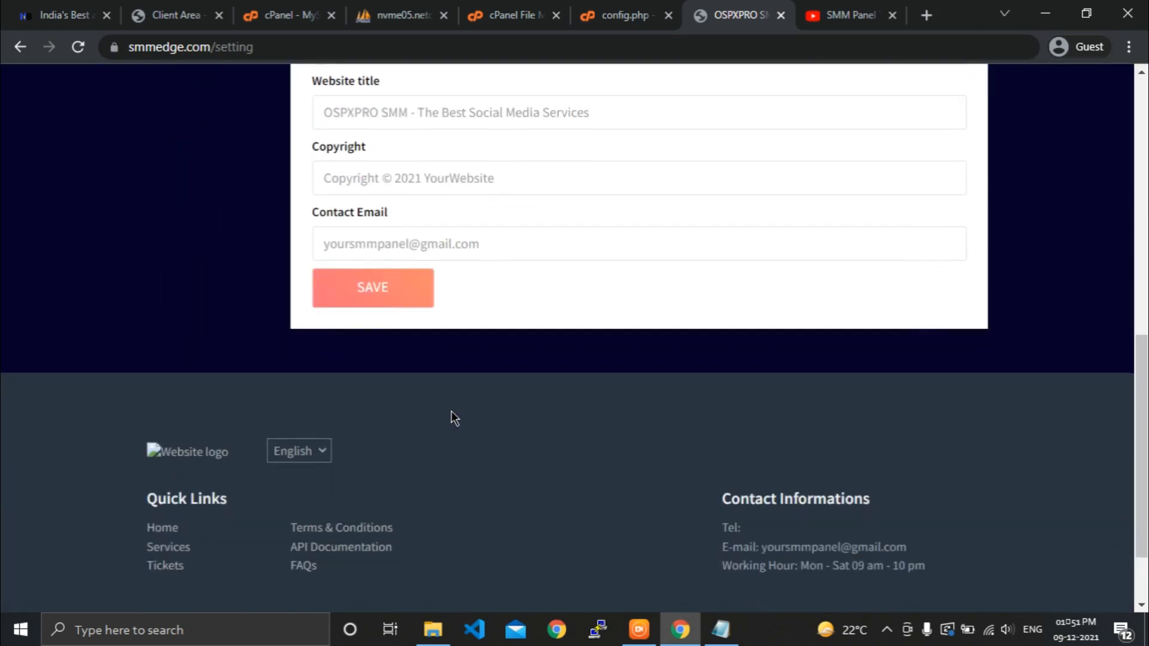
scroll(451, 411, "up", 4)
scroll(451, 411, "up", 6)
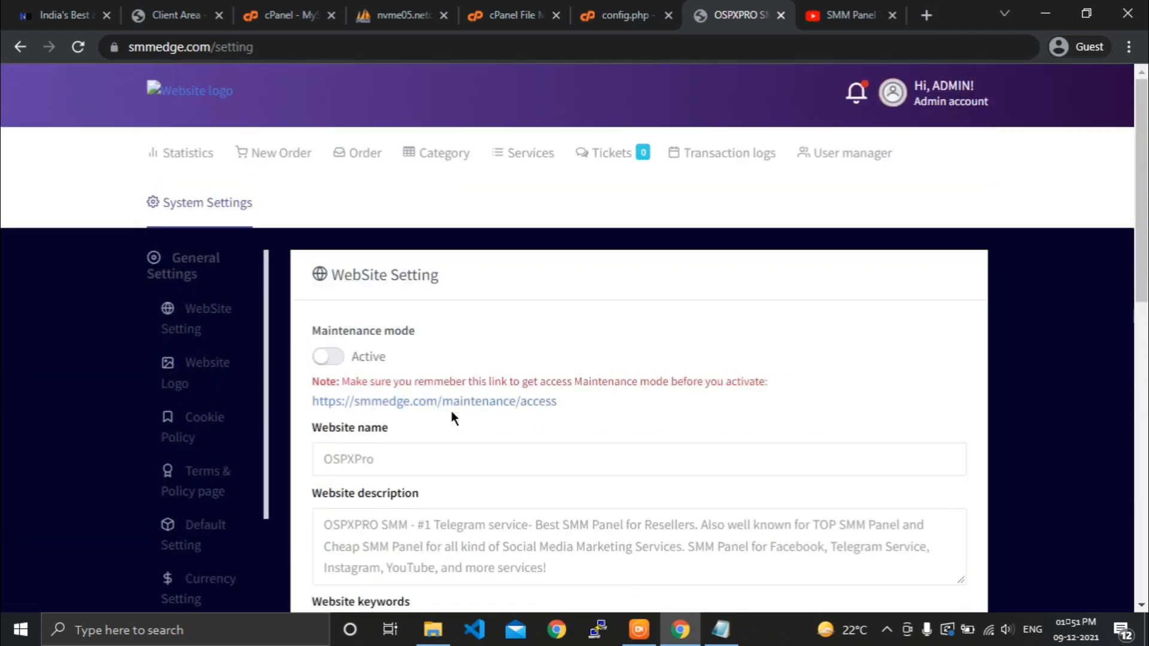
left_click(836, 9)
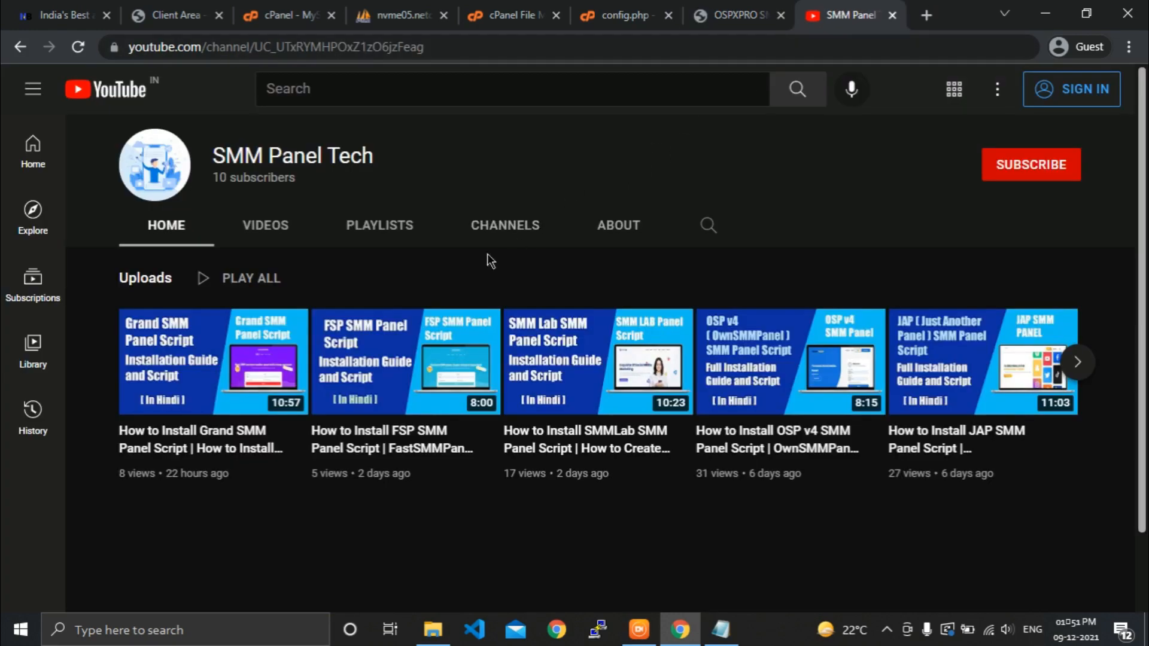